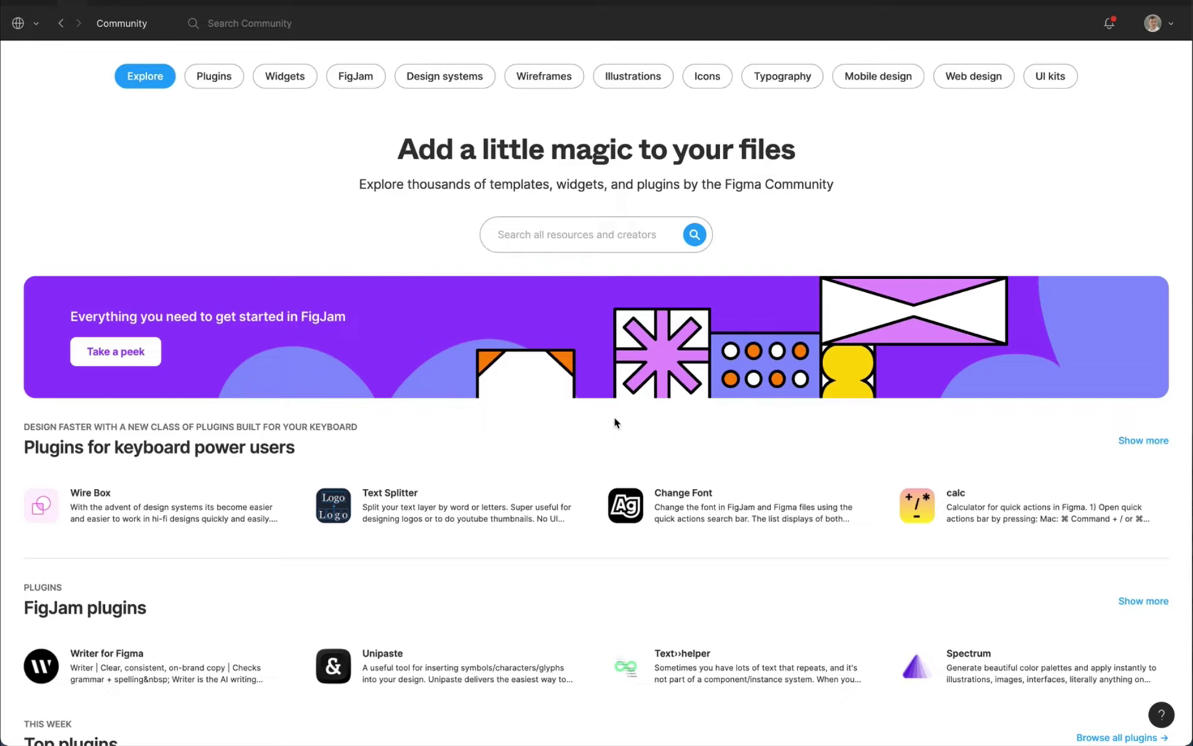
Step: Search Figma Community plugins for 'aninix' and open the Aninix Interface animation plugin page
{"action": "left_click", "coordinate": [558, 236]}
{"action": "type", "text": "aninix"}
{"action": "key", "text": "Return"}
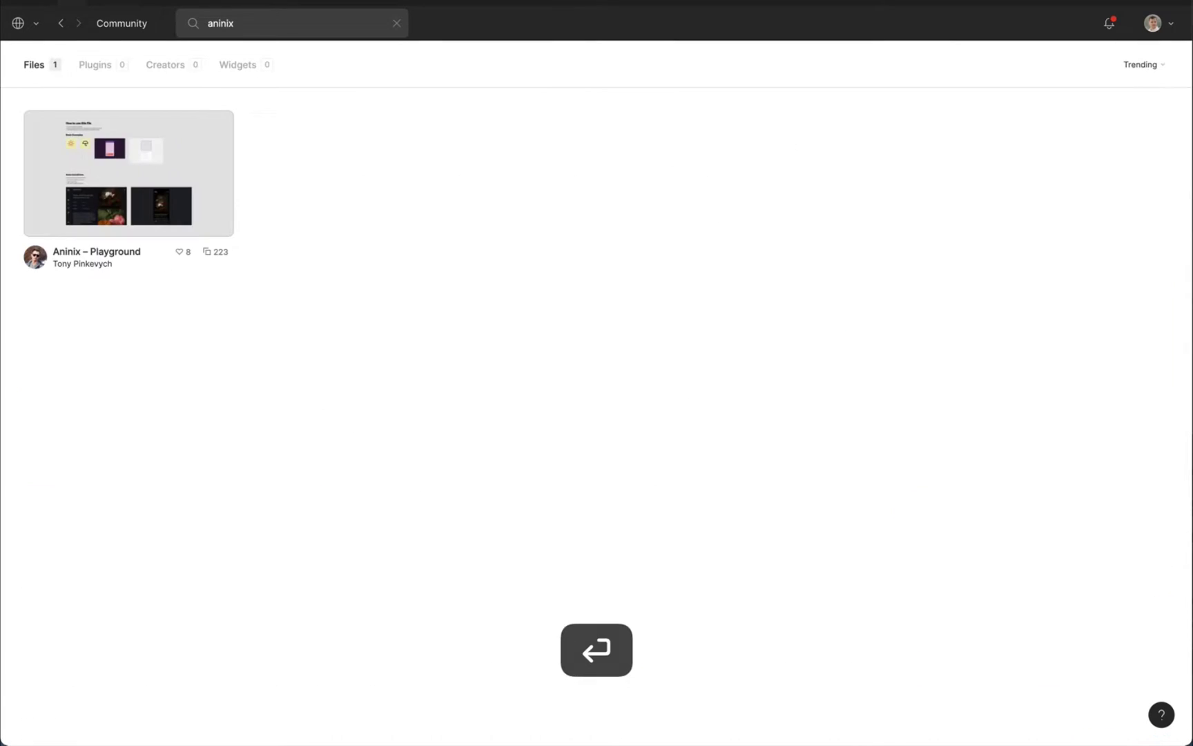
{"action": "left_click", "coordinate": [109, 66]}
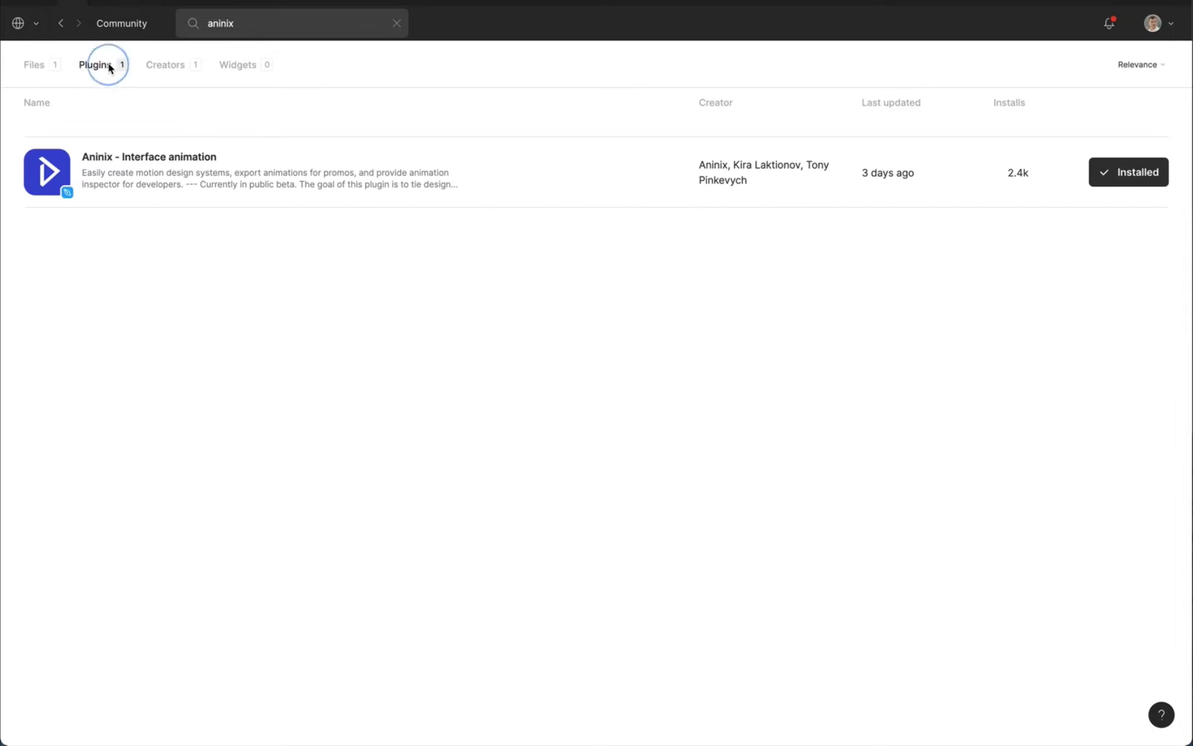
{"action": "left_click", "coordinate": [151, 184]}
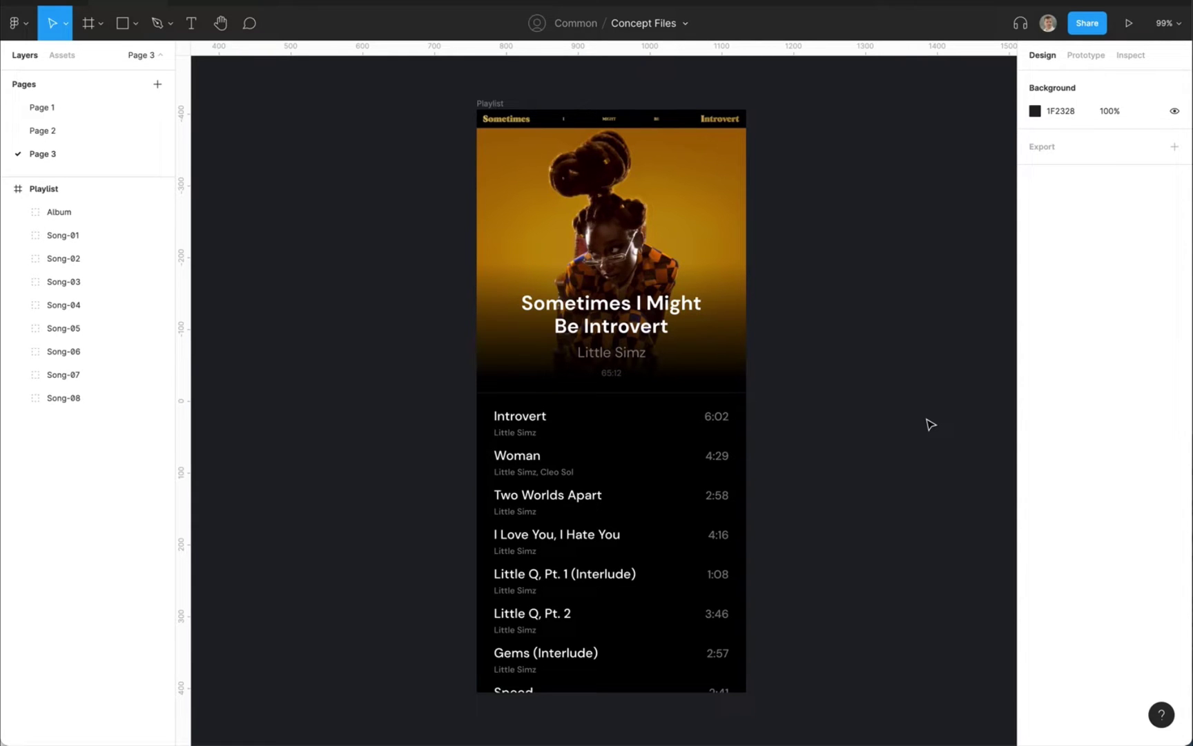
Step: Select the Playlist frame and run Aninix - Interface animation from quick actions
{"action": "left_click", "coordinate": [495, 104]}
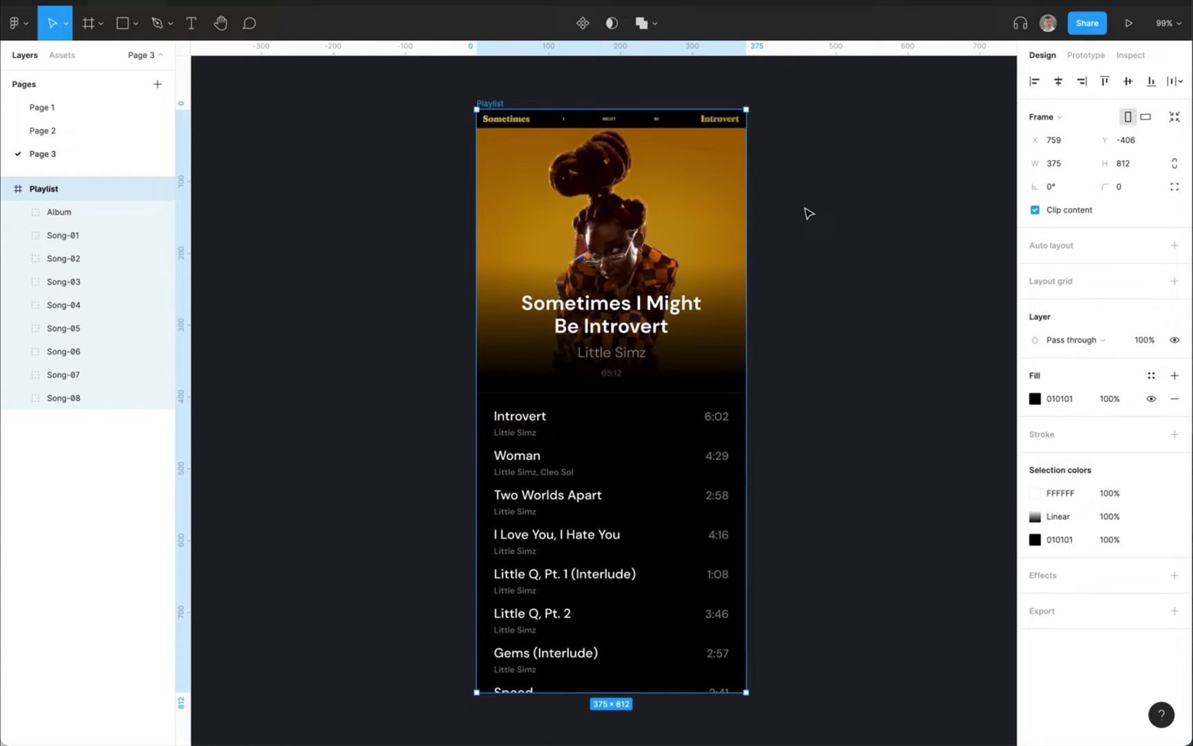
{"action": "key", "text": "super+slash"}
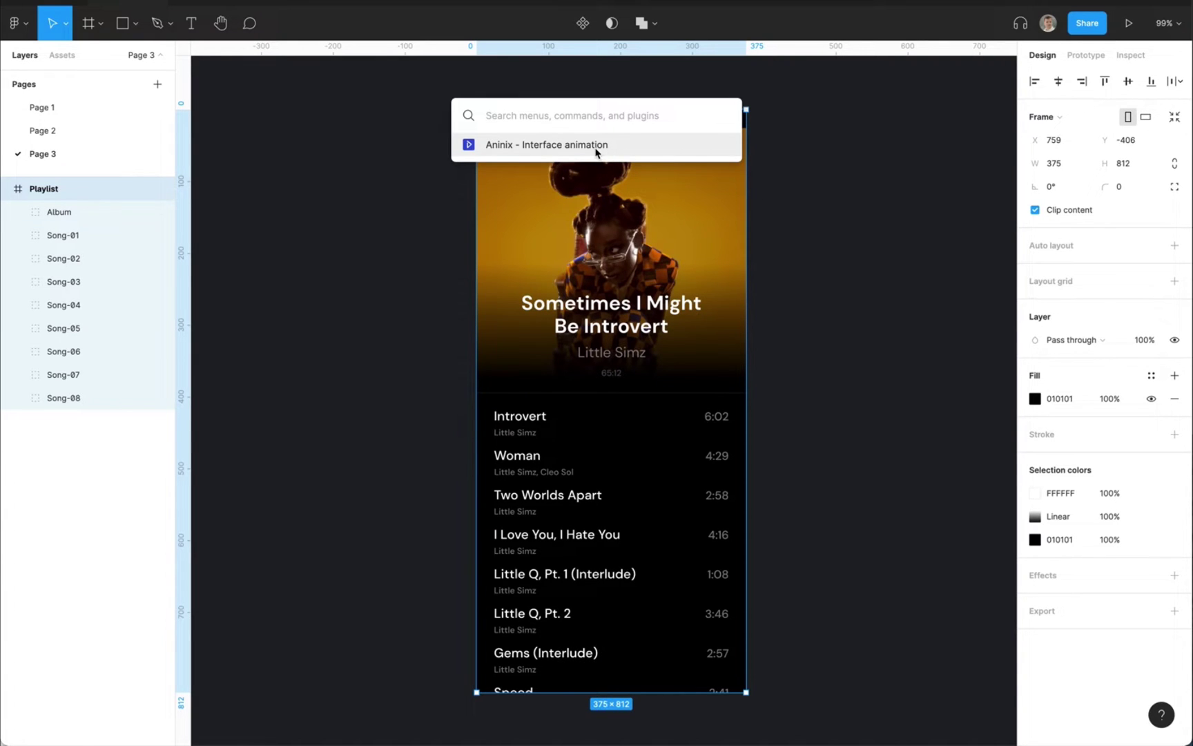
{"action": "left_click", "coordinate": [570, 147]}
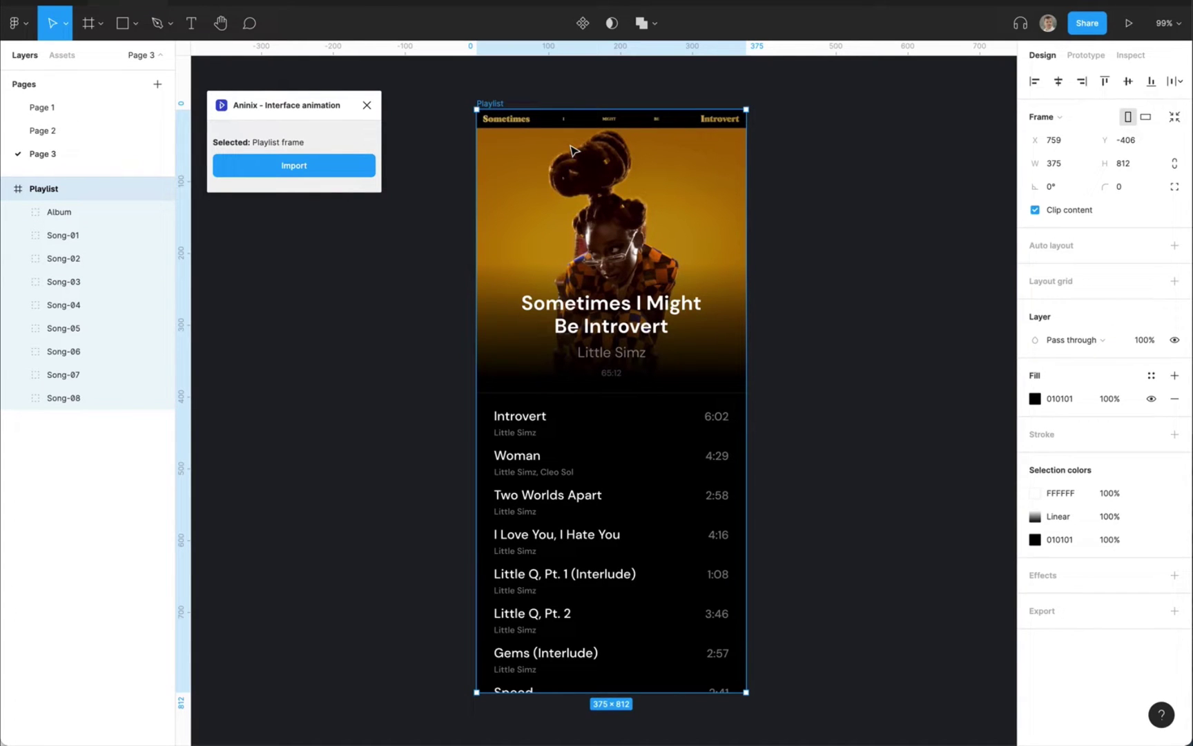
{"action": "scroll", "coordinate": [860, 456], "scroll_direction": "down", "scroll_amount": 1}
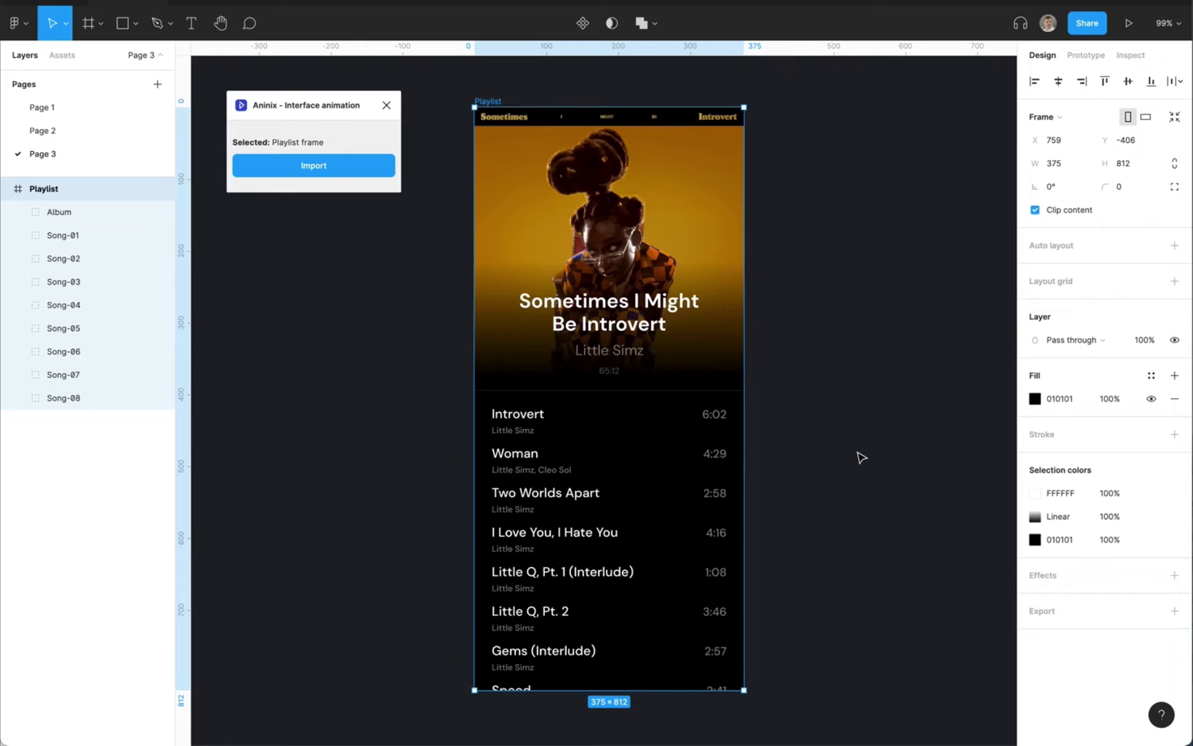
Step: Import the Playlist frame into Aninix as a new 60 fps, 5-second project
{"action": "left_click", "coordinate": [314, 166]}
{"action": "left_click_drag", "start_coordinate": [578, 119], "coordinate": [473, 84]}
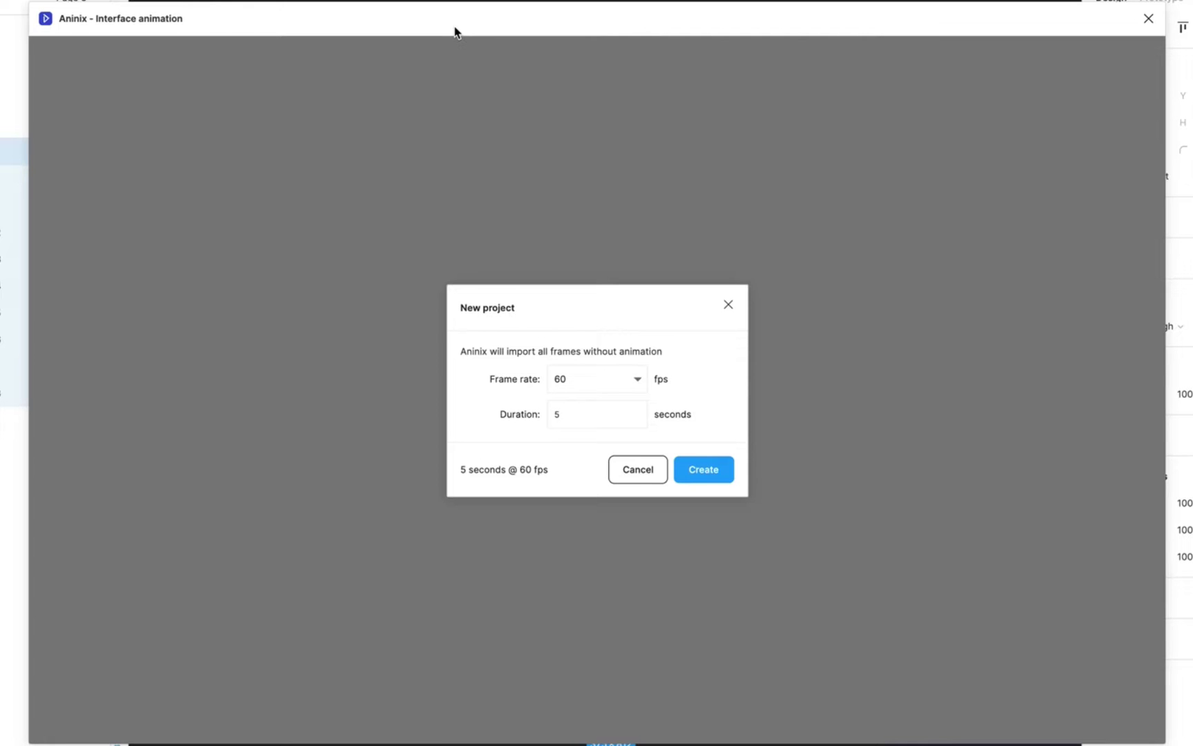
{"action": "left_click", "coordinate": [716, 482]}
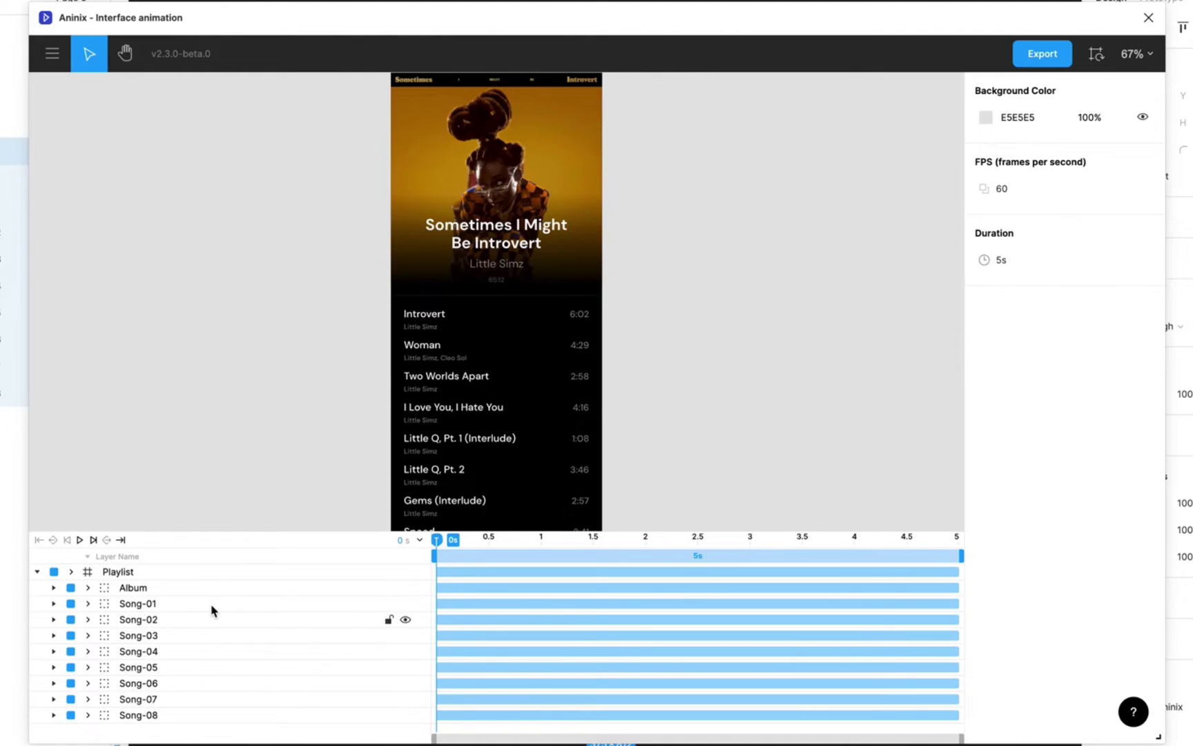
Step: Select the Album layer in the Aninix timeline layer list
{"action": "left_click", "coordinate": [134, 589]}
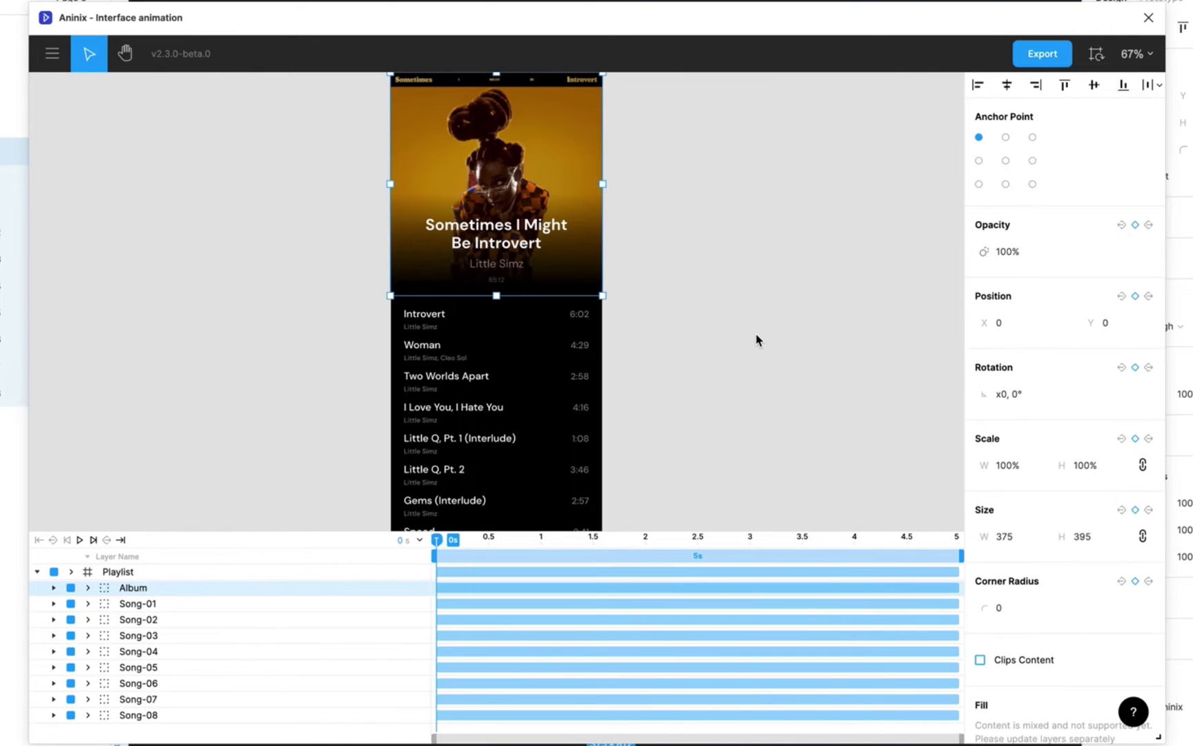
{"action": "scroll", "coordinate": [752, 380], "scroll_direction": "left", "scroll_amount": 1}
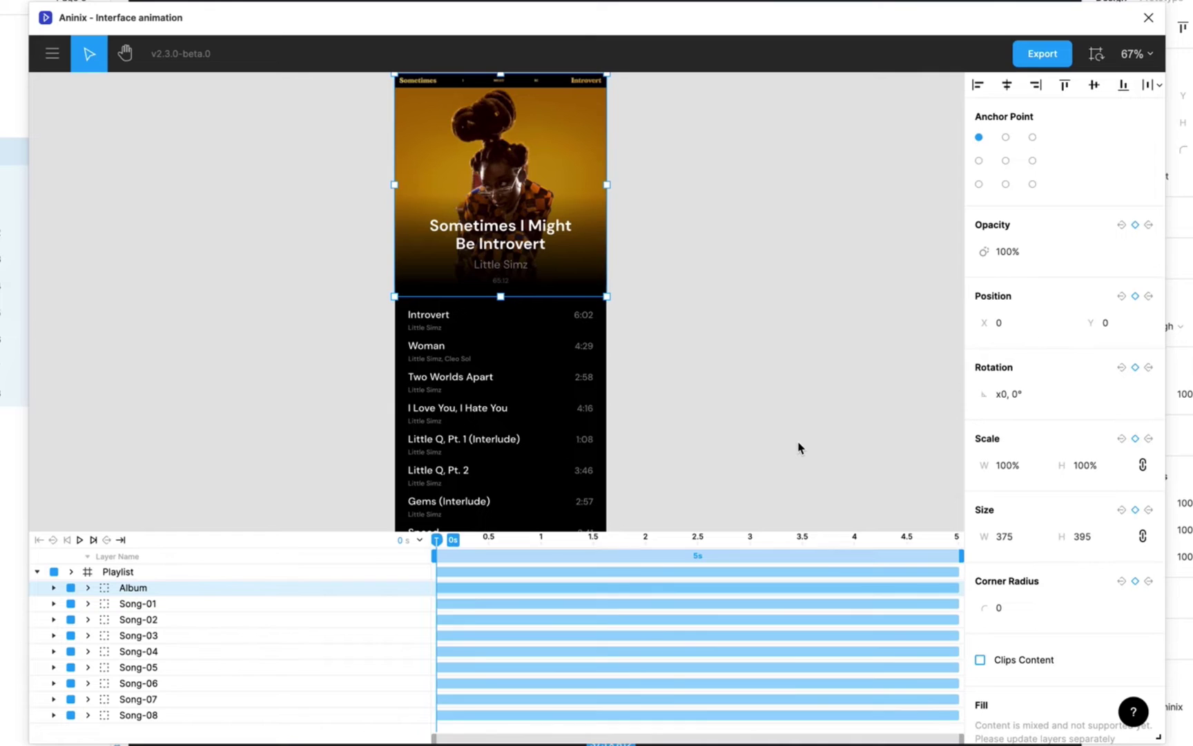
Step: Move the playhead to 1 s and add Album Opacity and Position keyframes
{"action": "left_click", "coordinate": [400, 544]}
{"action": "type", "text": "1"}
{"action": "key", "text": "Return"}
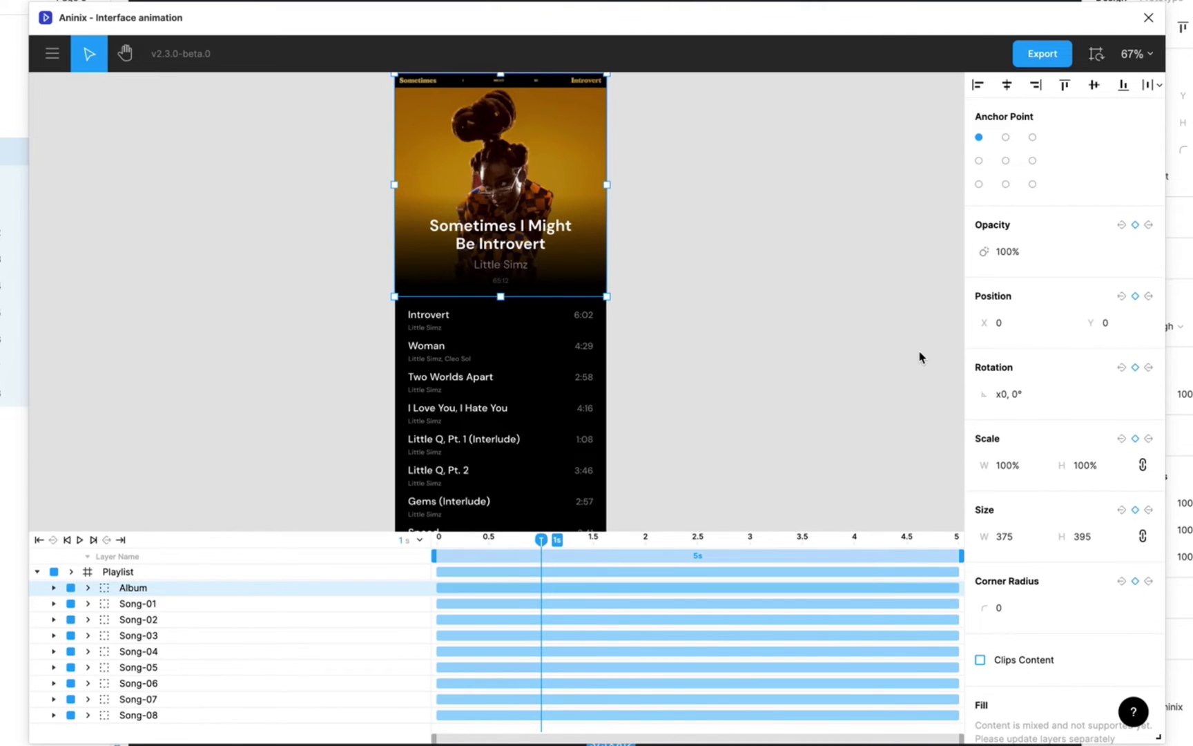
{"action": "left_click", "coordinate": [1136, 226]}
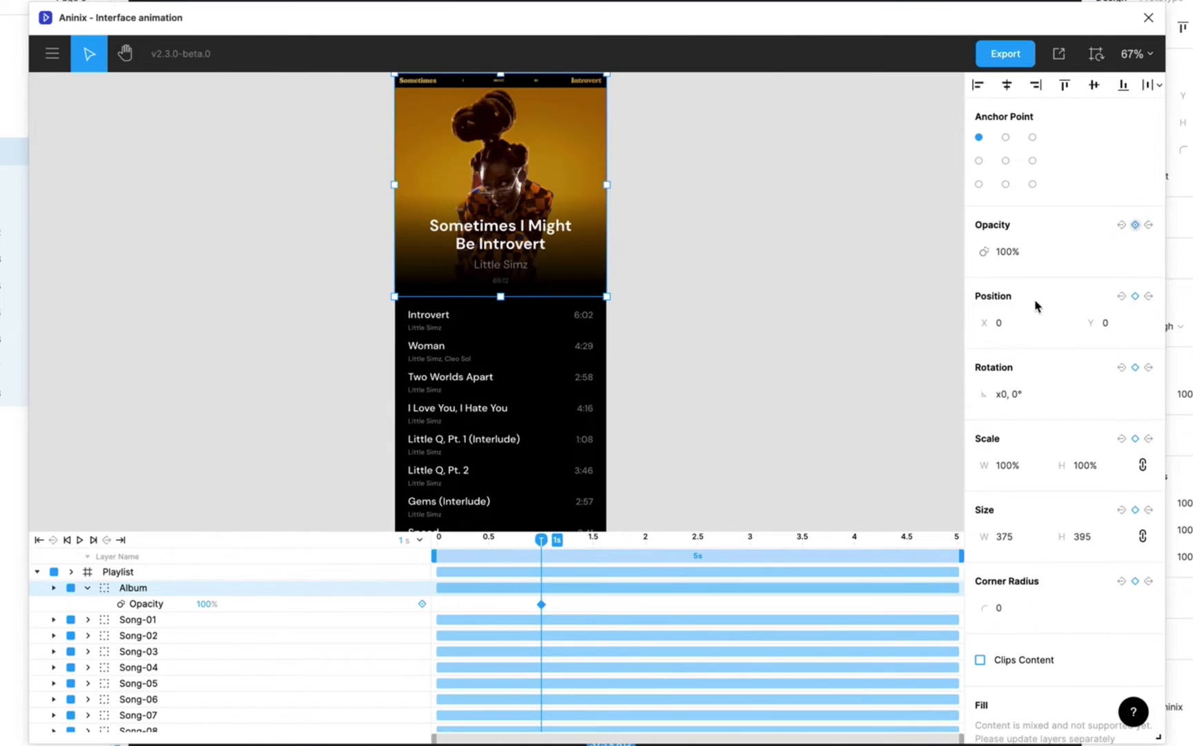
{"action": "left_click", "coordinate": [1135, 296]}
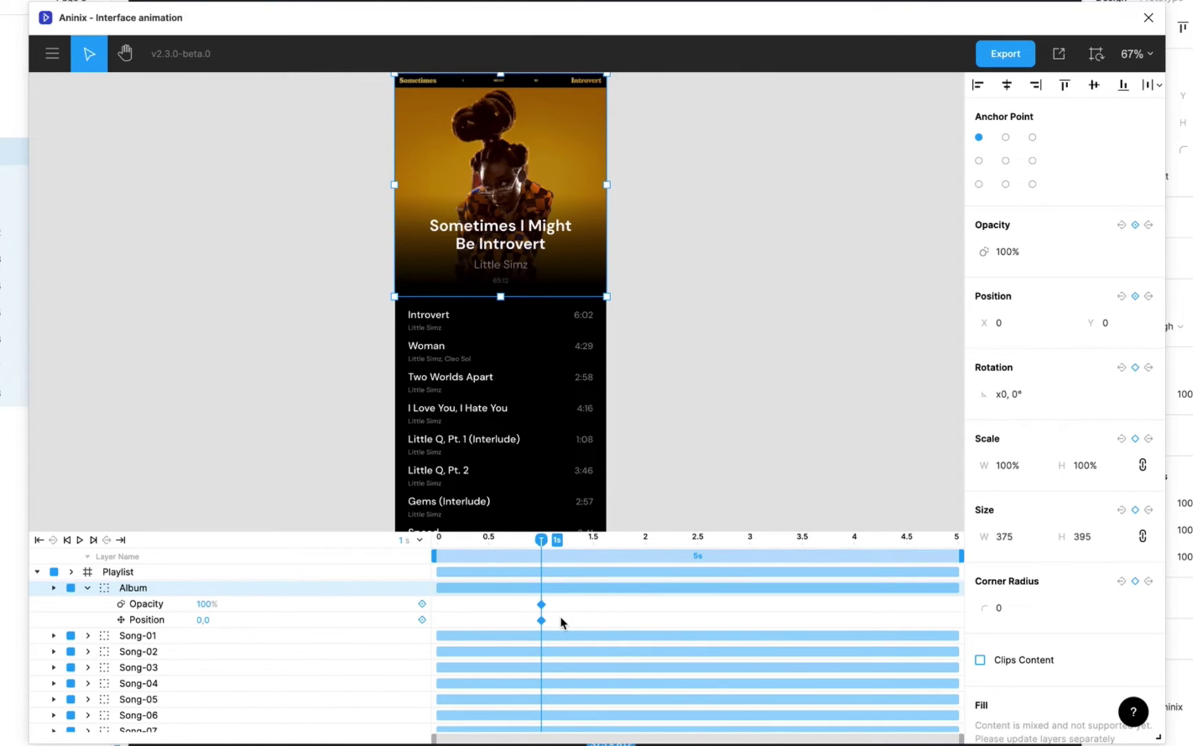
Step: Add matching Album Opacity and Position keyframes at 1.5 s
{"action": "left_click_drag", "start_coordinate": [546, 542], "coordinate": [596, 549]}
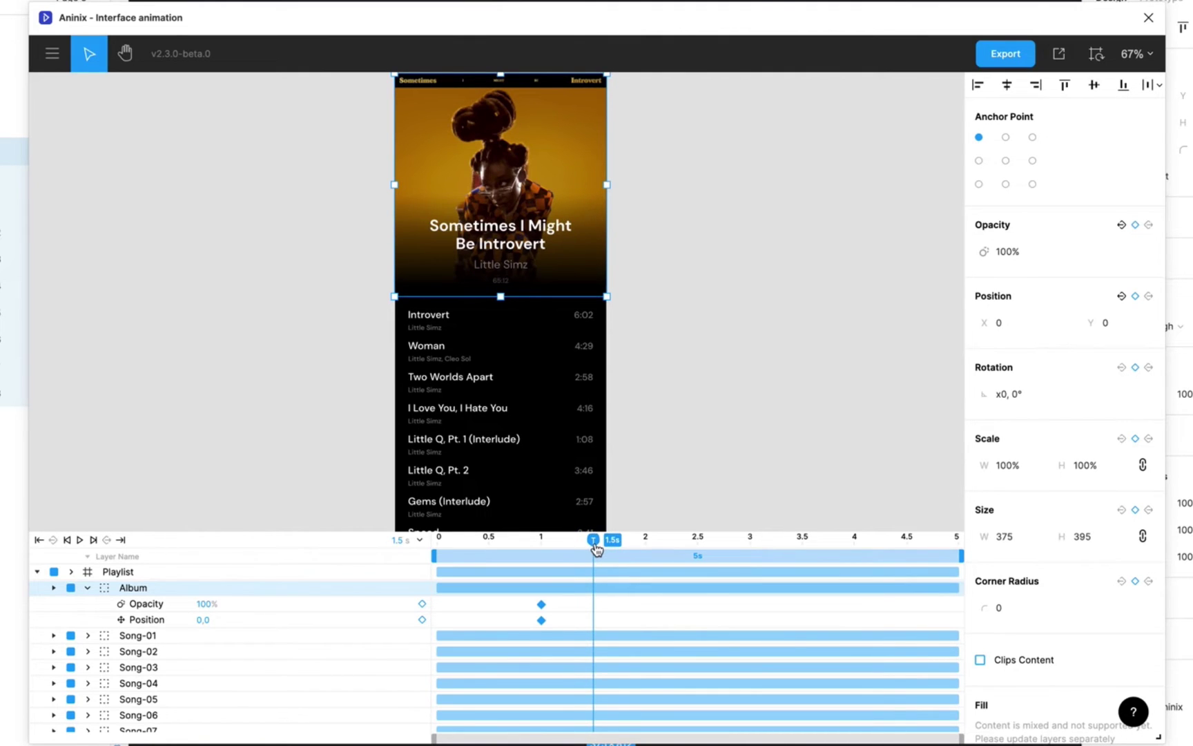
{"action": "left_click", "coordinate": [1135, 224]}
{"action": "left_click", "coordinate": [1136, 296]}
Step: At the 1 s keyframe, set the Album's opacity to 0% and Position Y to -20
{"action": "left_click", "coordinate": [584, 545]}
{"action": "left_click_drag", "start_coordinate": [583, 545], "coordinate": [544, 549]}
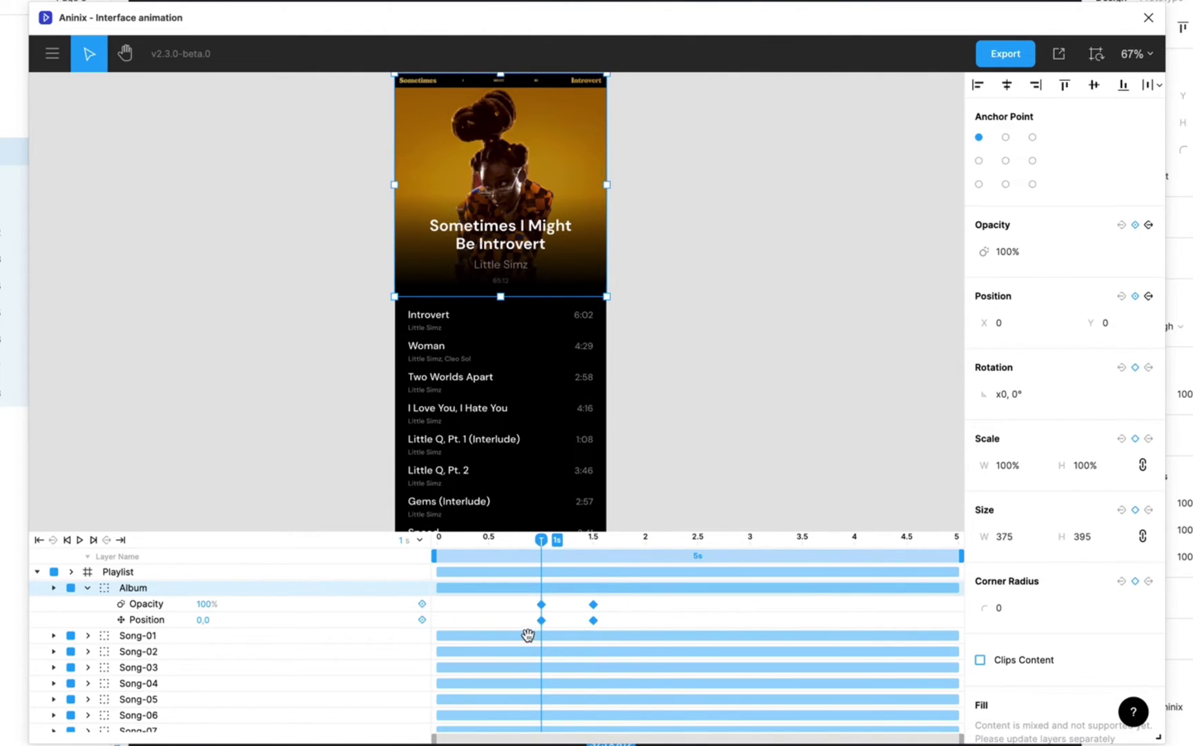
{"action": "left_click", "coordinate": [1013, 251]}
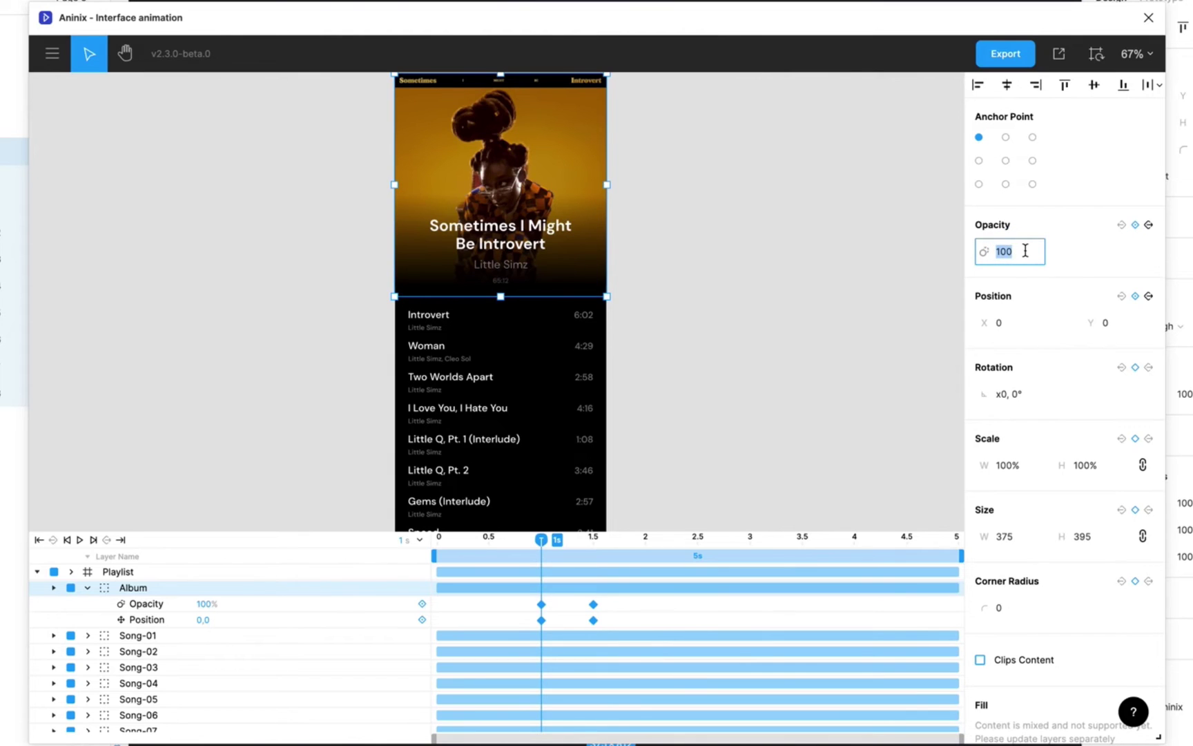
{"action": "type", "text": "0"}
{"action": "key", "text": "Return"}
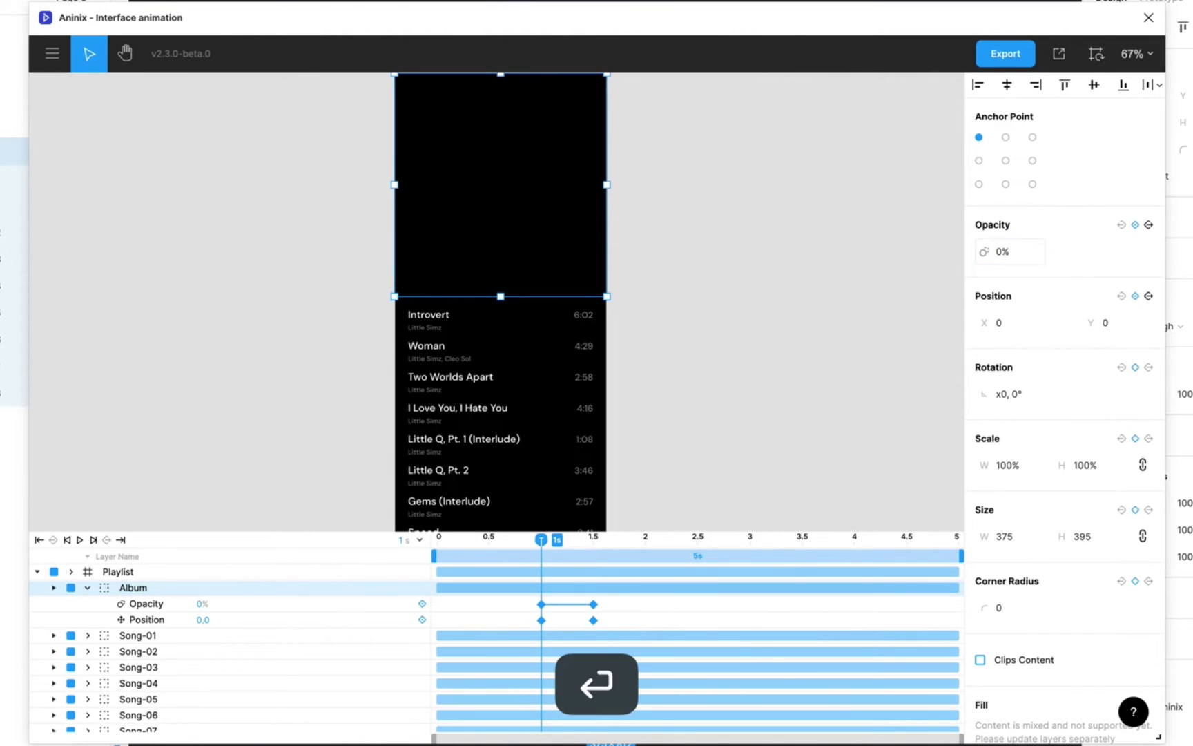
{"action": "left_click", "coordinate": [1115, 322]}
{"action": "type", "text": "-20"}
{"action": "key", "text": "Return"}
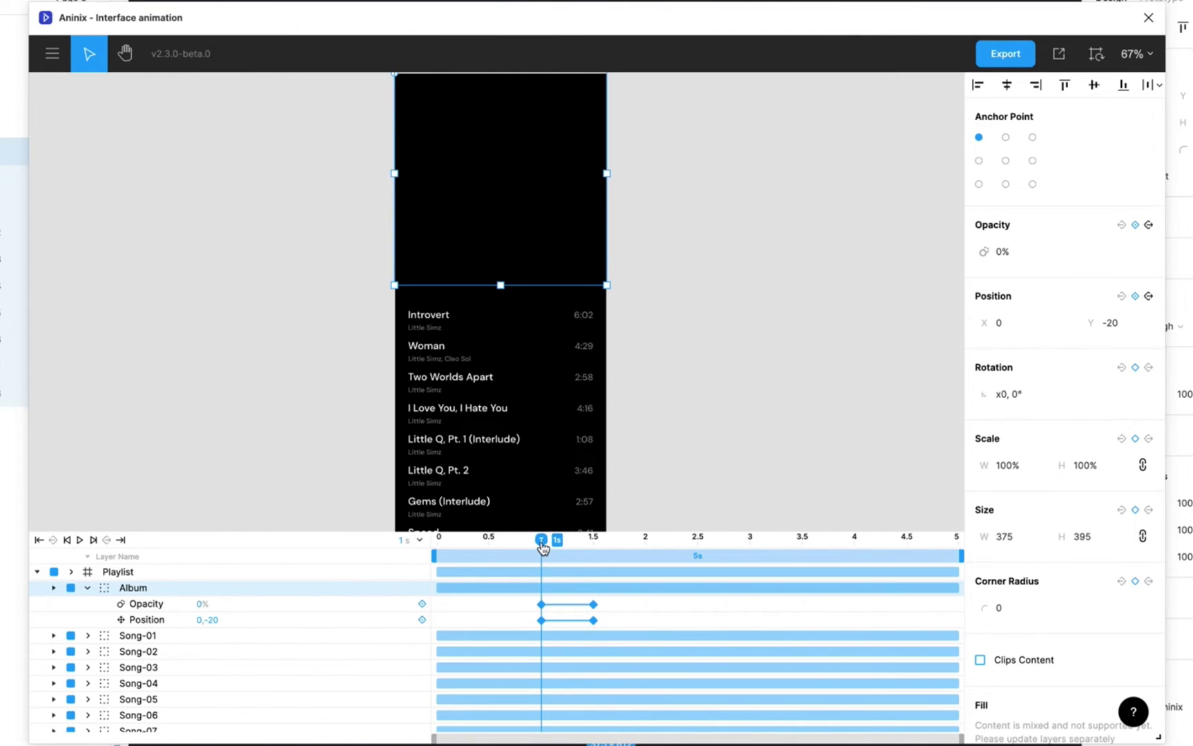
Step: Scrub to preview the Album fade-in, then select its Opacity and Position transition segments
{"action": "left_click_drag", "start_coordinate": [543, 547], "coordinate": [596, 549]}
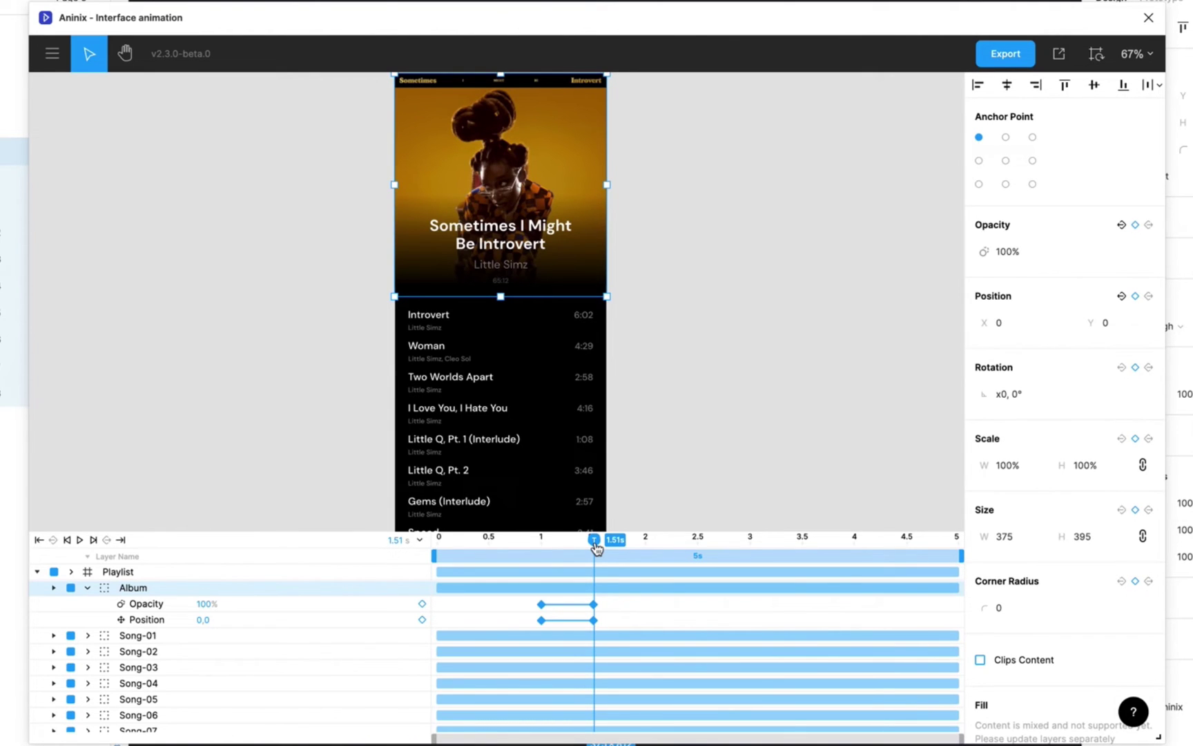
{"action": "left_click", "coordinate": [596, 601]}
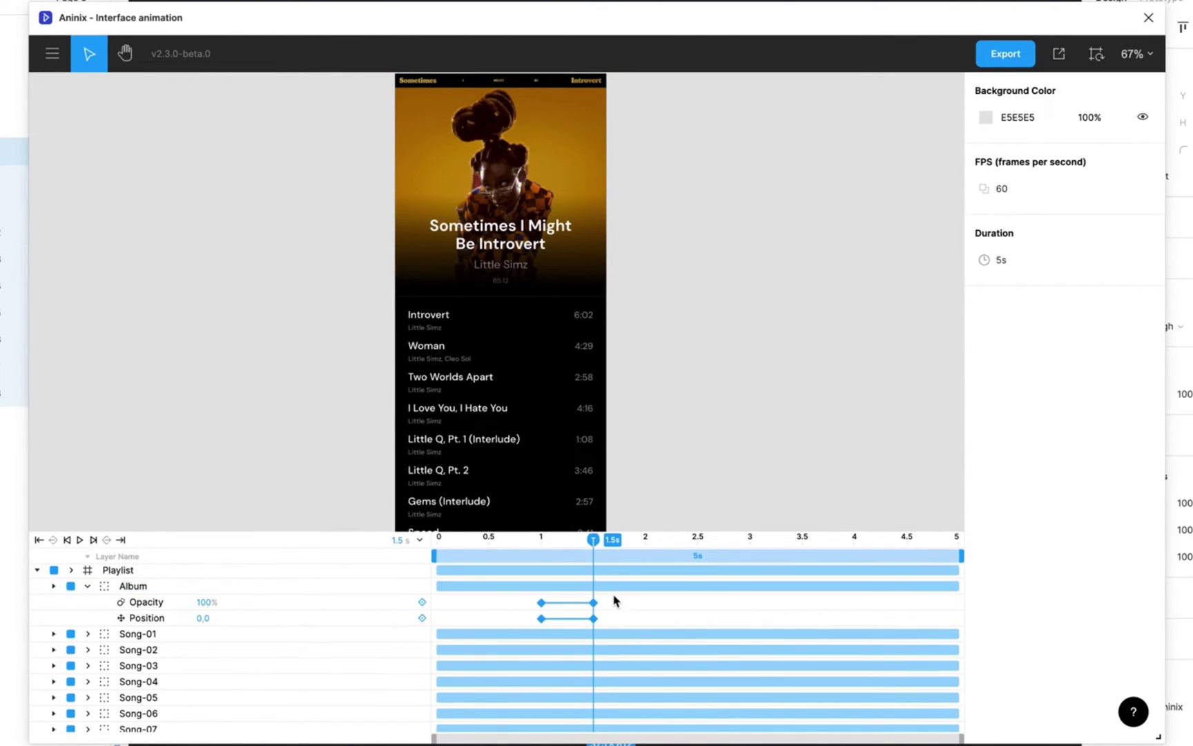
{"action": "left_click", "coordinate": [614, 596]}
{"action": "left_click_drag", "start_coordinate": [615, 601], "coordinate": [525, 629]}
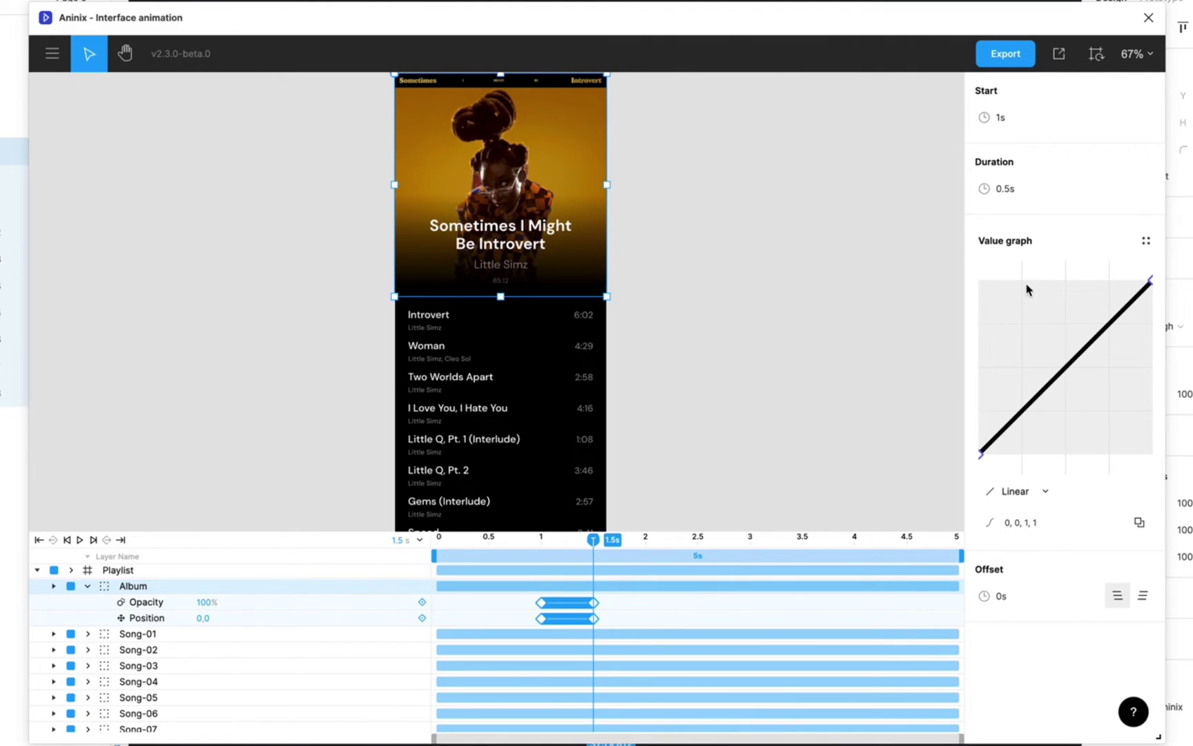
Step: Apply the Aninix 'Out' ease (0, 0, 0.15, 1) to the Album's opacity and position transitions
{"action": "left_click", "coordinate": [1146, 240]}
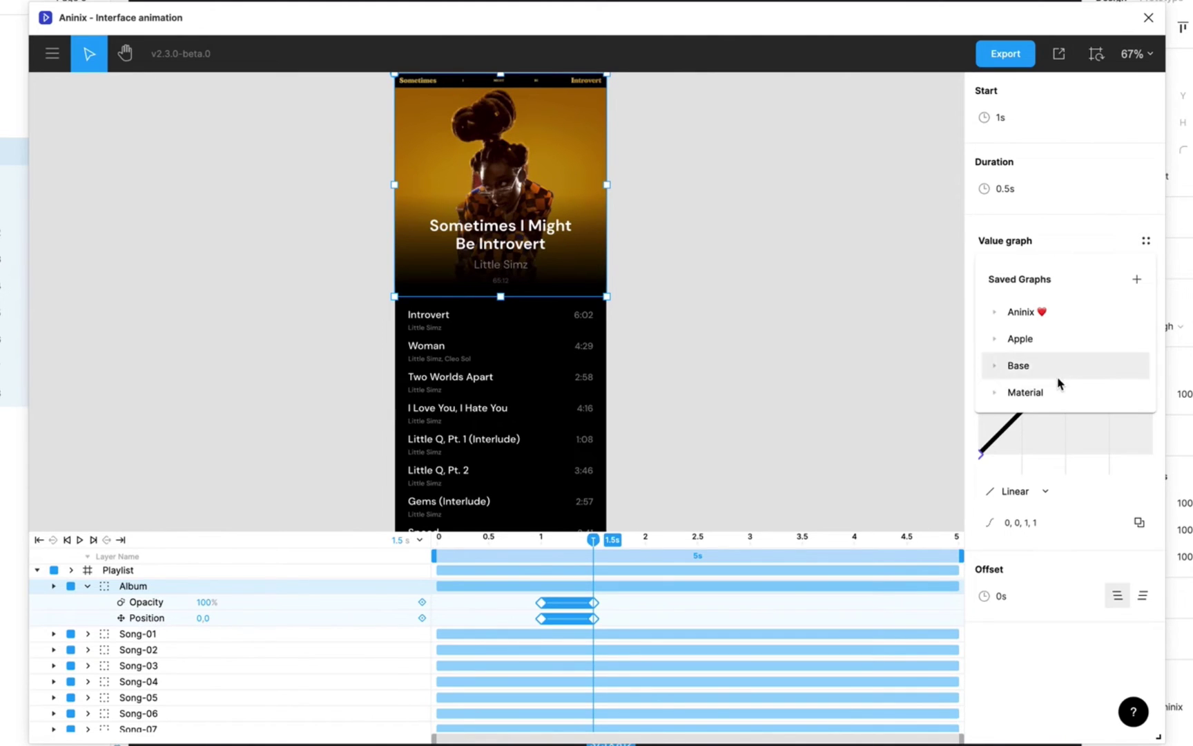
{"action": "left_click", "coordinate": [994, 313]}
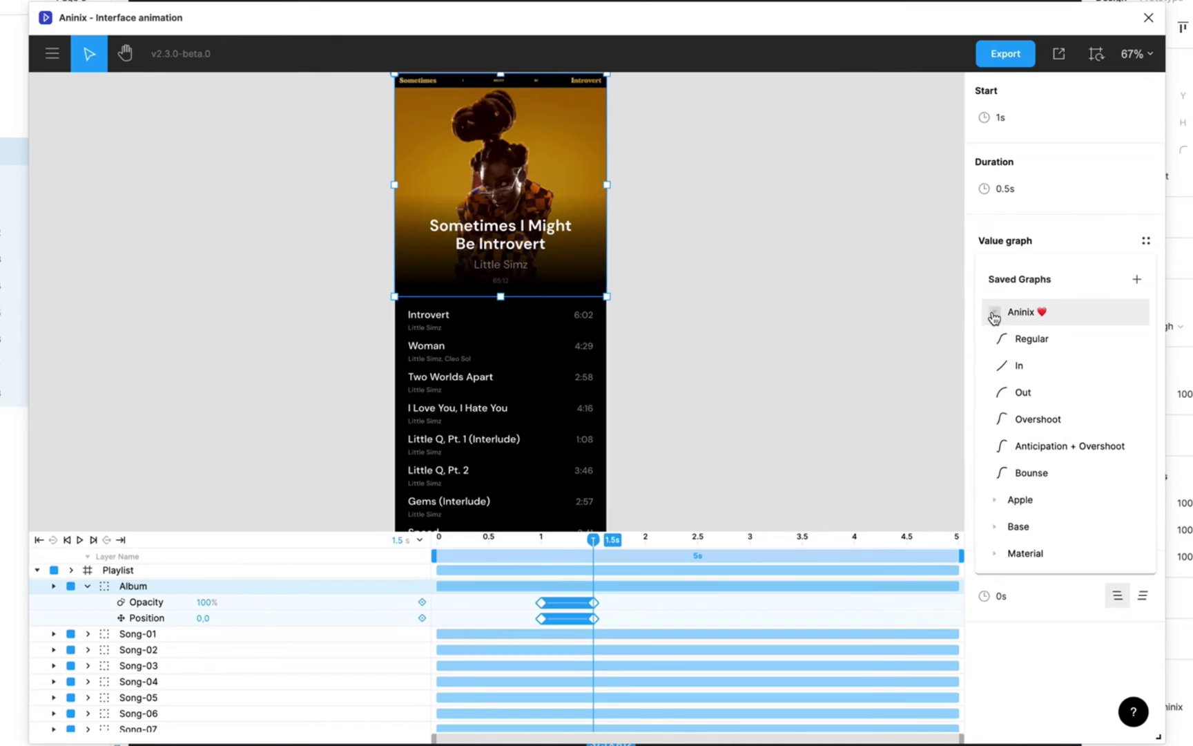
{"action": "left_click", "coordinate": [1029, 395]}
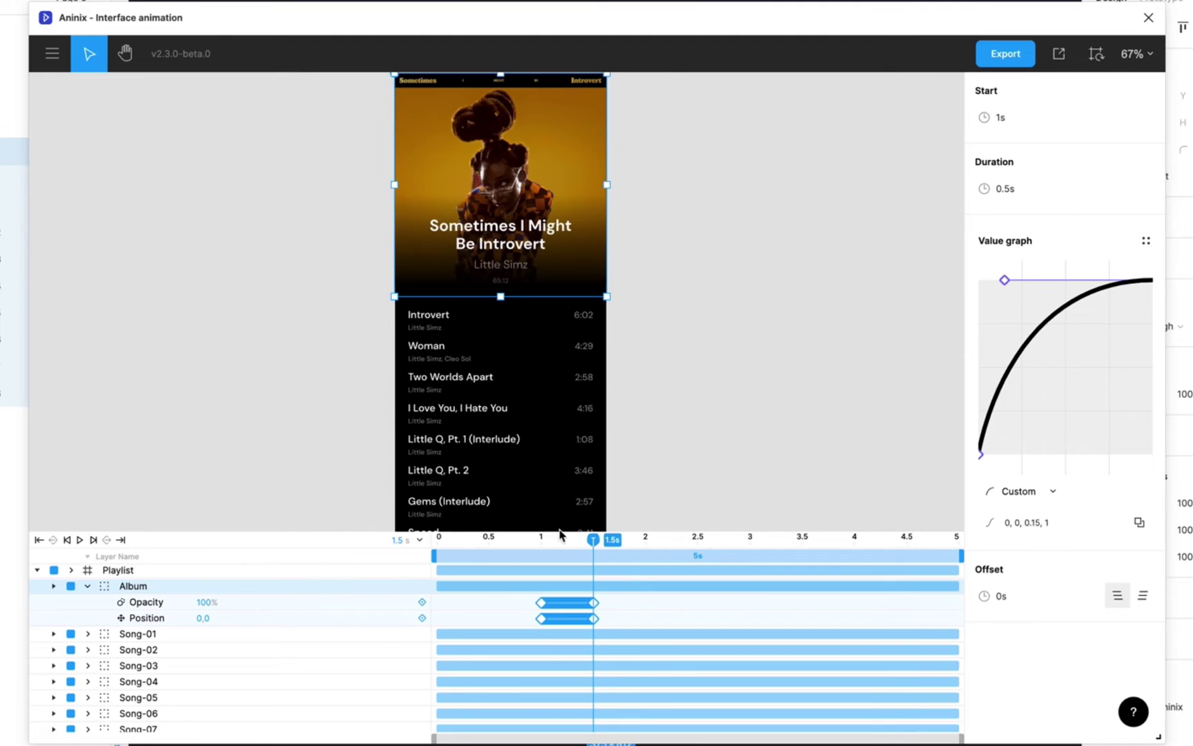
{"action": "left_click", "coordinate": [528, 545]}
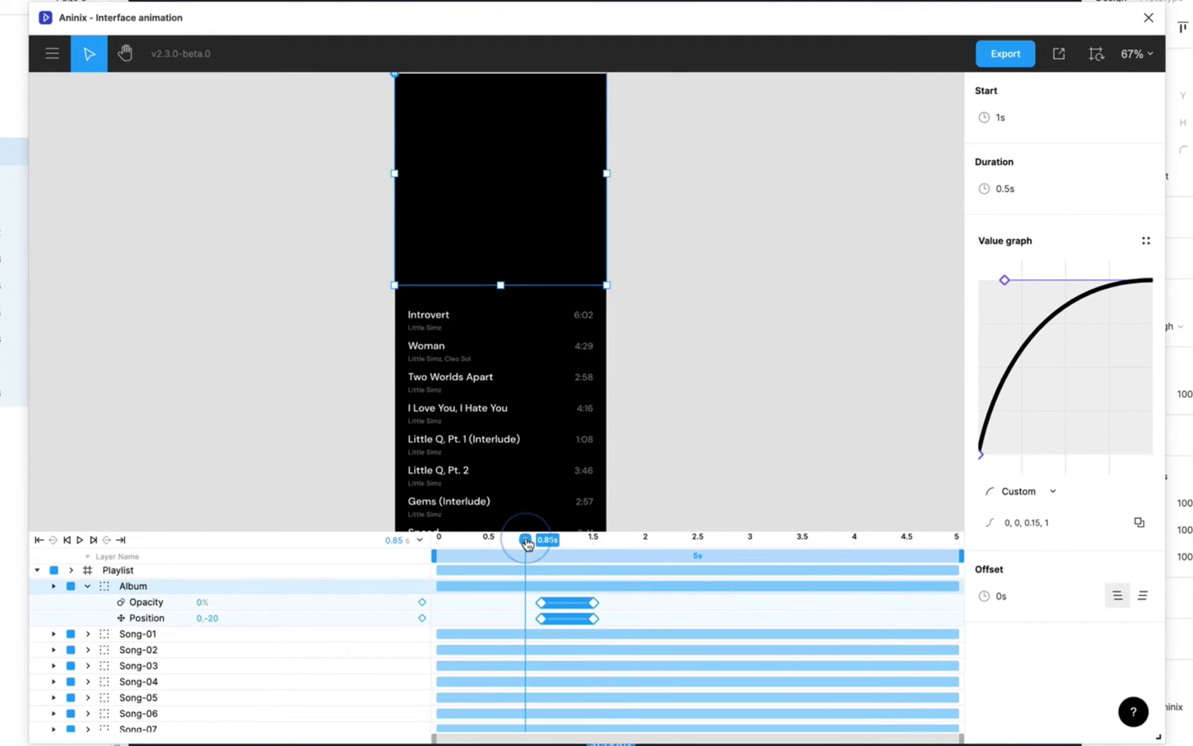
Step: Play back the eased Album fade-in, then park the playhead at exactly 1 s
{"action": "left_click", "coordinate": [81, 541]}
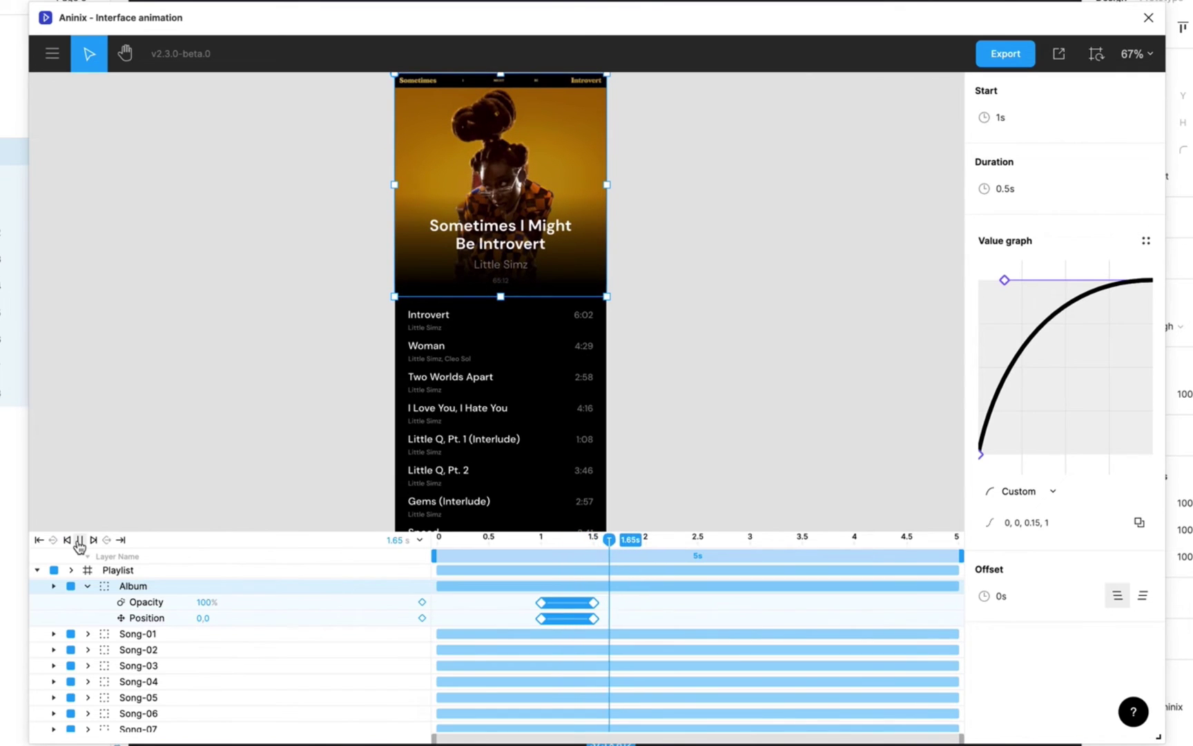
{"action": "left_click", "coordinate": [80, 540]}
{"action": "left_click", "coordinate": [725, 495]}
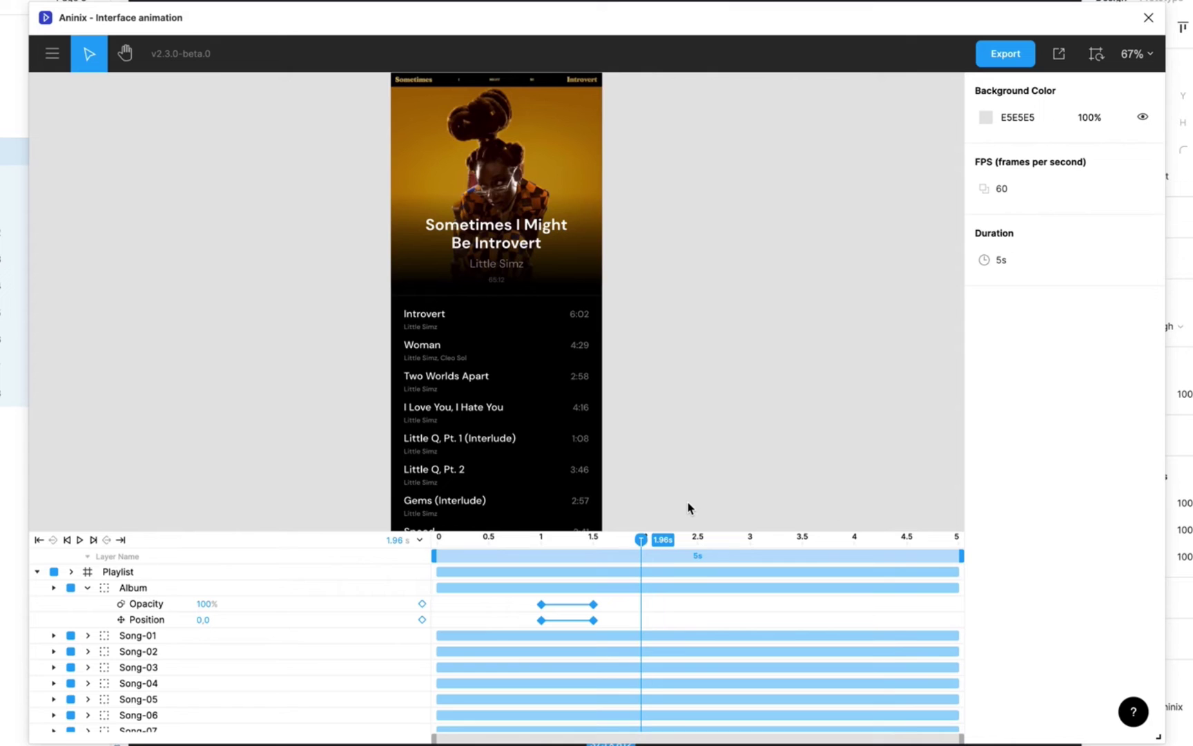
{"action": "left_click", "coordinate": [543, 539]}
{"action": "left_click_drag", "start_coordinate": [543, 544], "coordinate": [543, 545]}
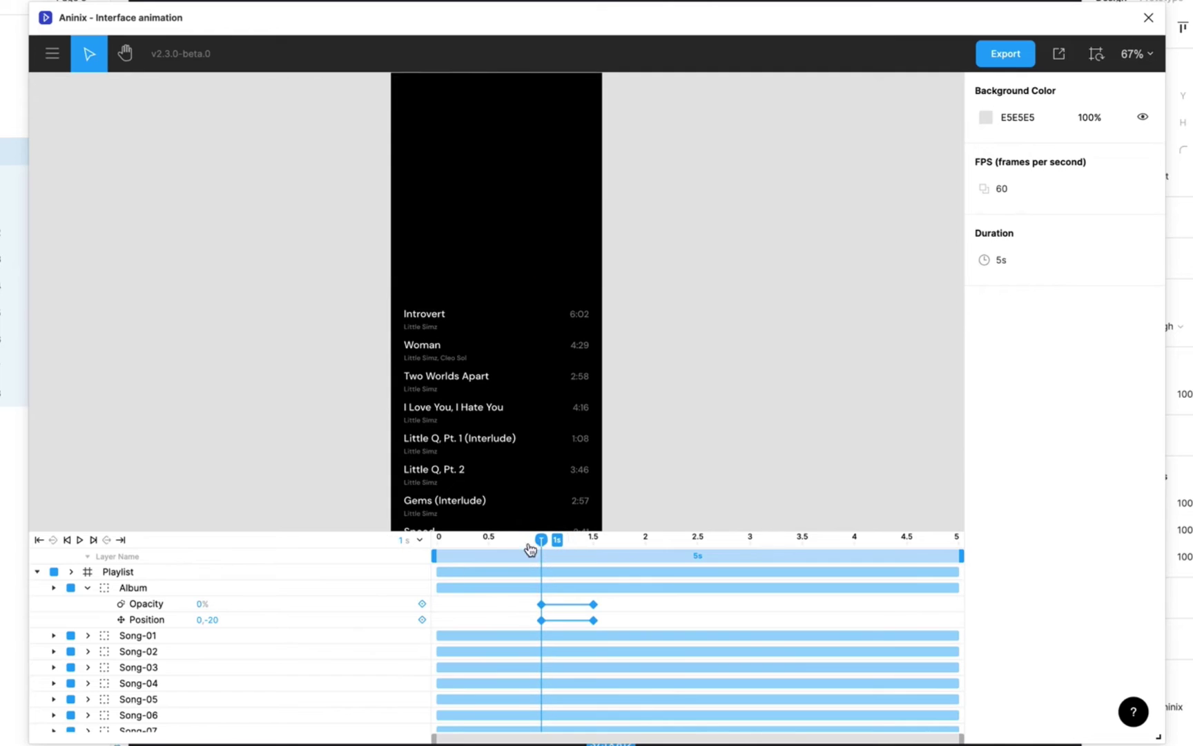
Step: Select the Song-01 through Song-07 layers together
{"action": "left_click", "coordinate": [139, 635]}
{"action": "left_click", "coordinate": [170, 650], "text": "shift"}
{"action": "left_click", "coordinate": [177, 668], "text": "shift"}
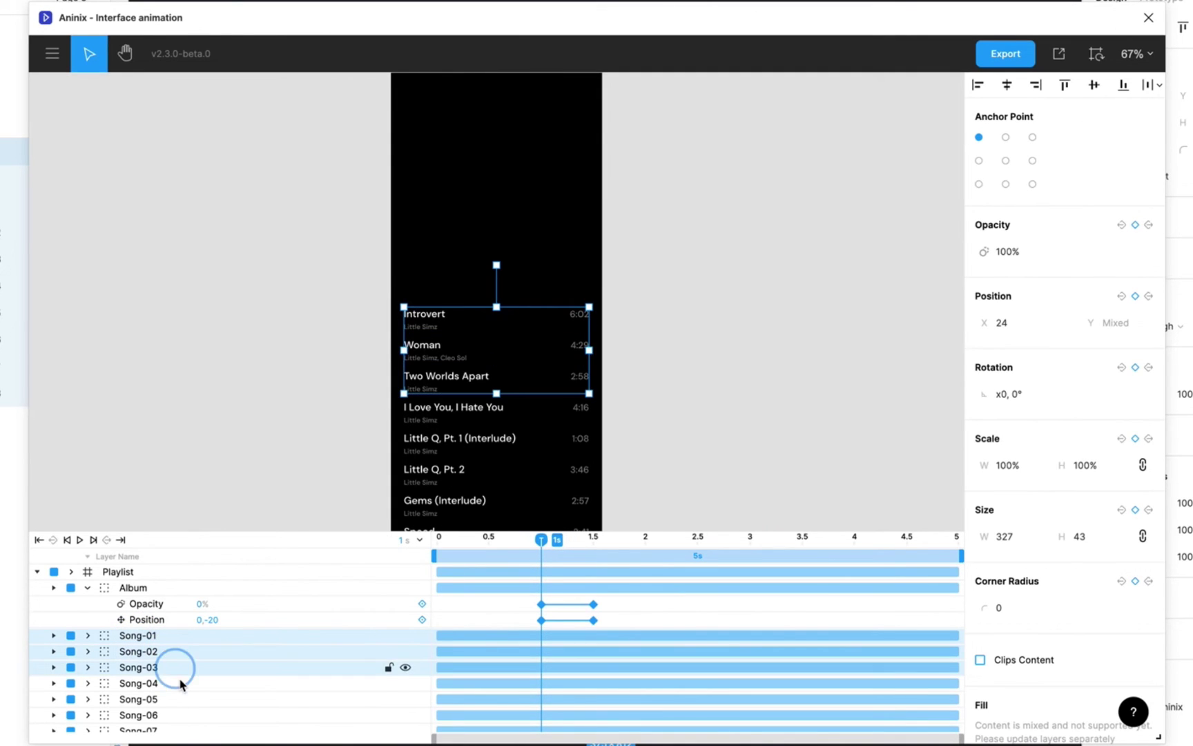
{"action": "left_click", "coordinate": [179, 684], "text": "shift"}
{"action": "left_click", "coordinate": [182, 700], "text": "shift"}
{"action": "left_click", "coordinate": [184, 716], "text": "shift"}
{"action": "left_click", "coordinate": [183, 730], "text": "shift"}
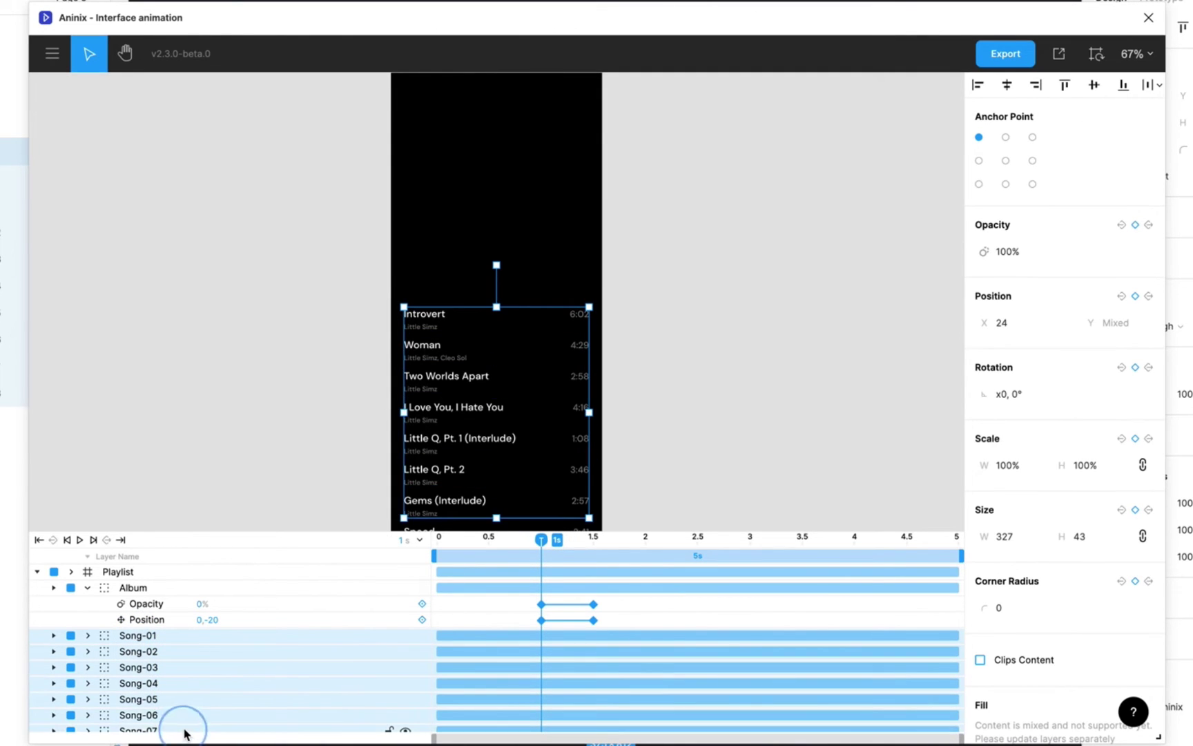
Step: Add Opacity and Position keyframes for the songs at 1 s and 1.5 s
{"action": "left_click", "coordinate": [1135, 224]}
{"action": "left_click", "coordinate": [1135, 295]}
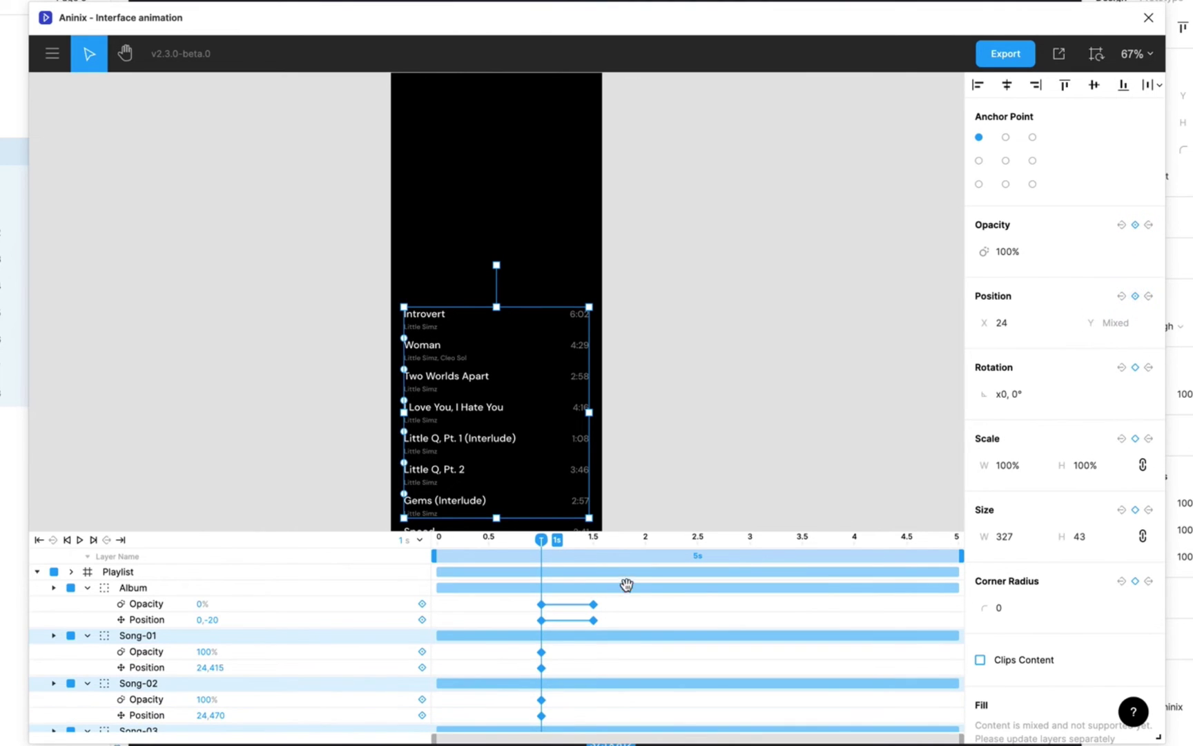
{"action": "left_click", "coordinate": [596, 545]}
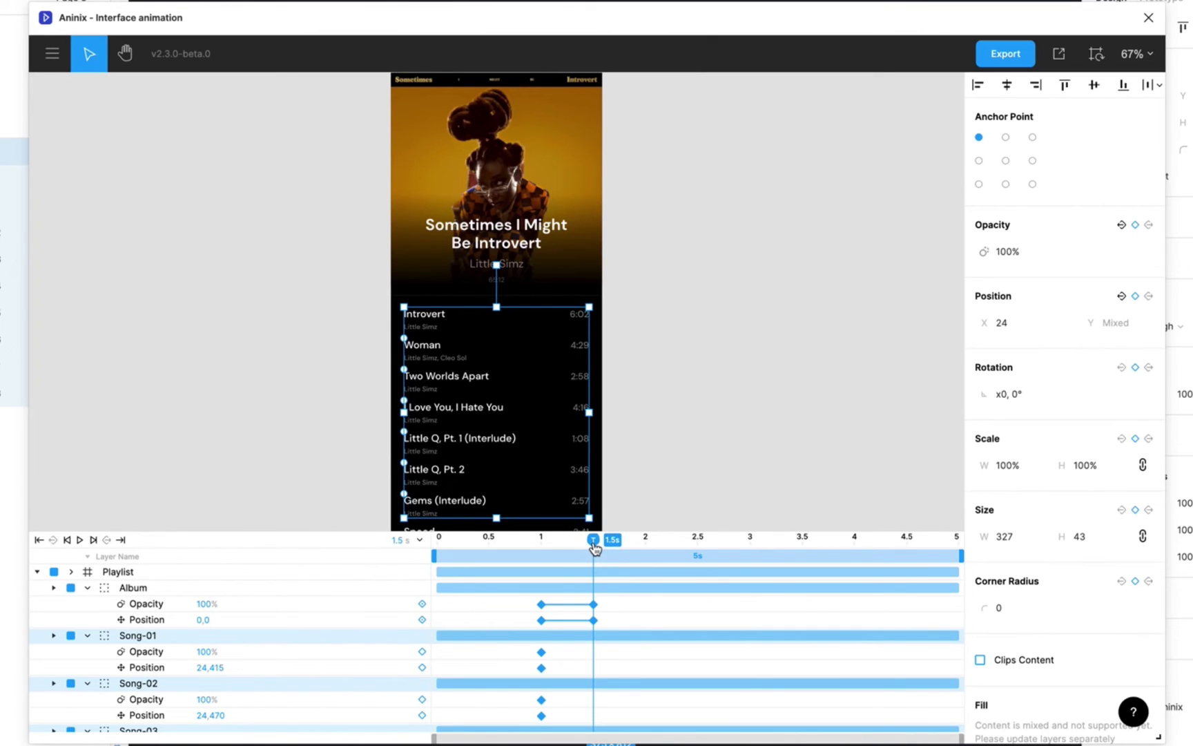
{"action": "left_click", "coordinate": [1136, 225]}
{"action": "left_click", "coordinate": [1135, 296]}
Step: At 1 s, set the songs' opacity to 0% and X position to 0
{"action": "left_click", "coordinate": [542, 540]}
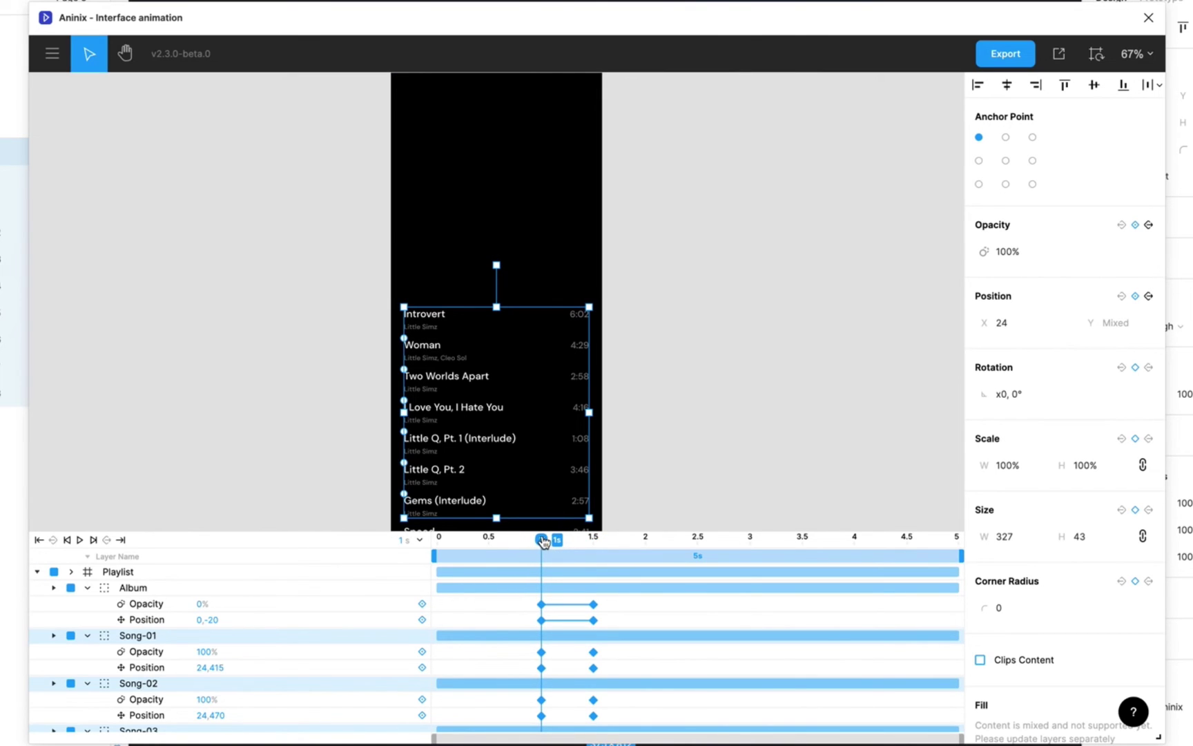
{"action": "left_click", "coordinate": [1008, 250]}
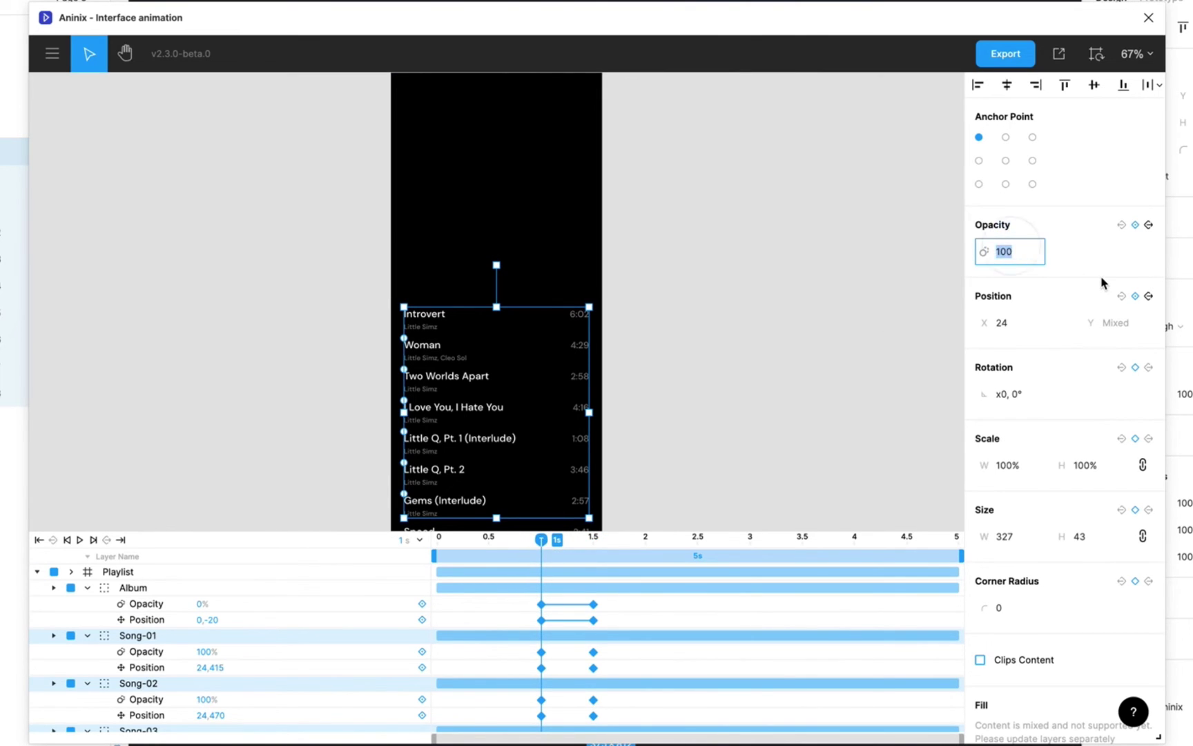
{"action": "type", "text": "0"}
{"action": "key", "text": "Return"}
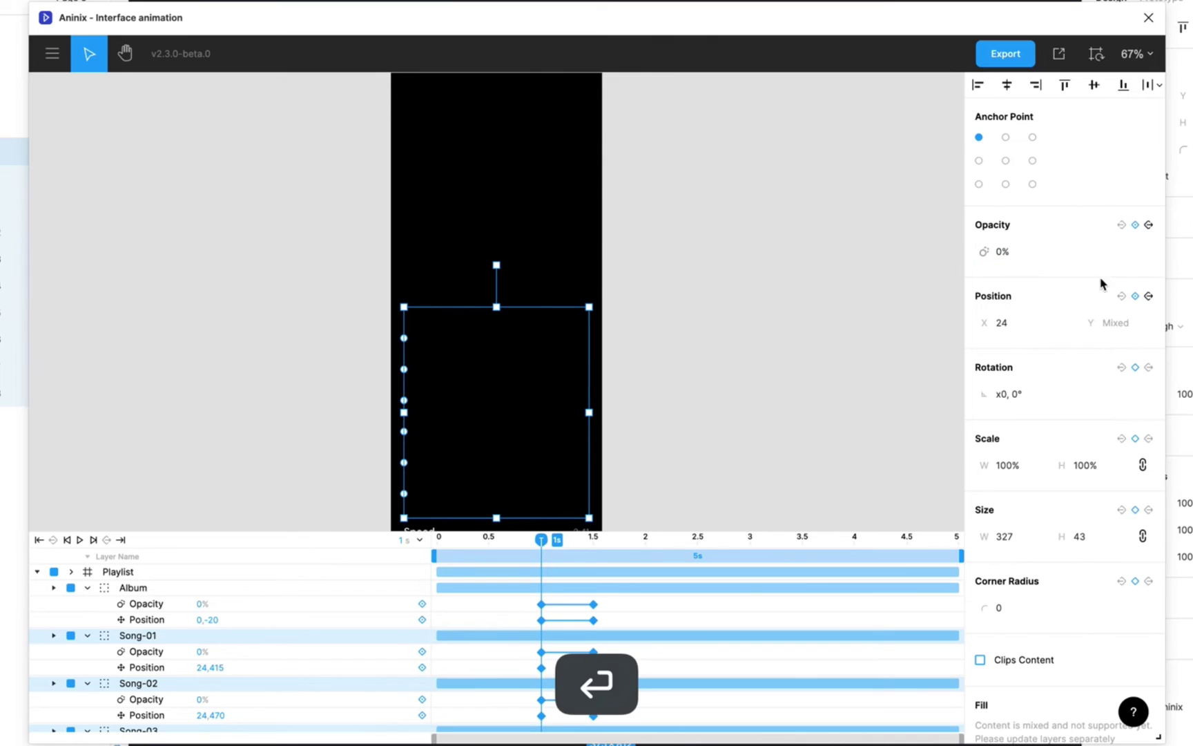
{"action": "left_click", "coordinate": [1015, 320]}
{"action": "type", "text": "0"}
{"action": "key", "text": "Return"}
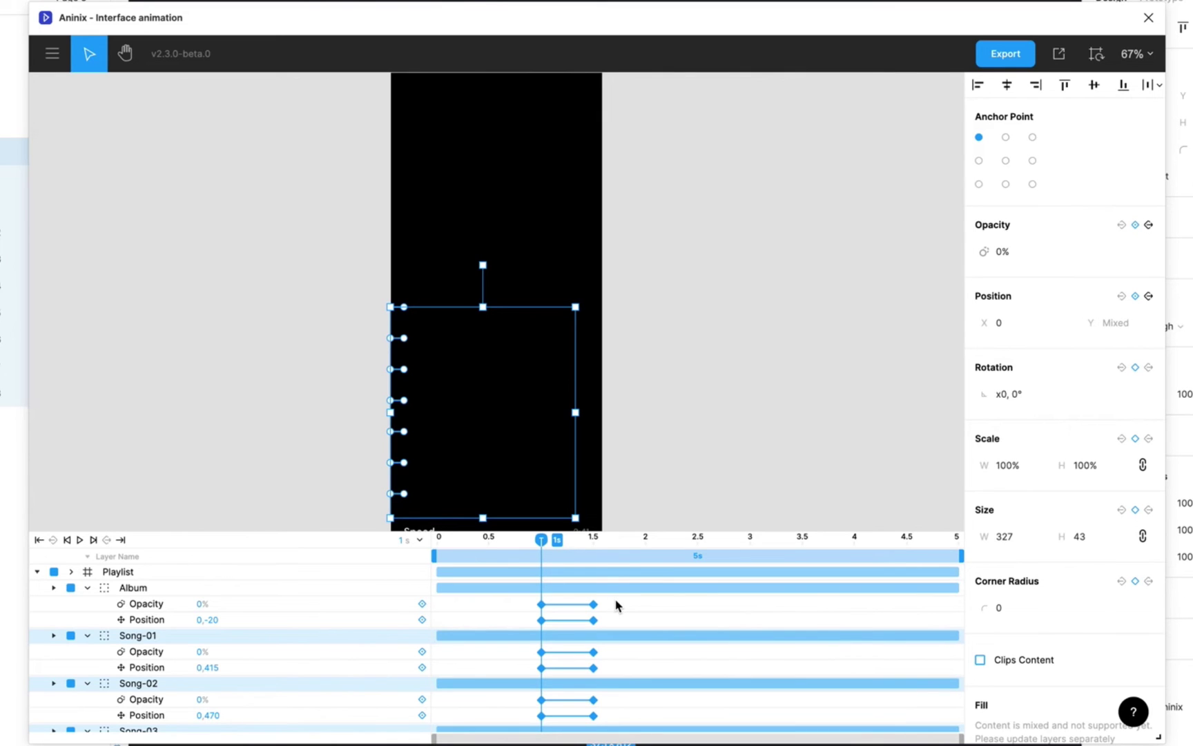
Step: Apply the saved Anininx Out ease (0, 0, 0.15, 1) to all album and song keyframes
{"action": "left_click_drag", "start_coordinate": [614, 601], "coordinate": [529, 732]}
{"action": "left_click", "coordinate": [1146, 240]}
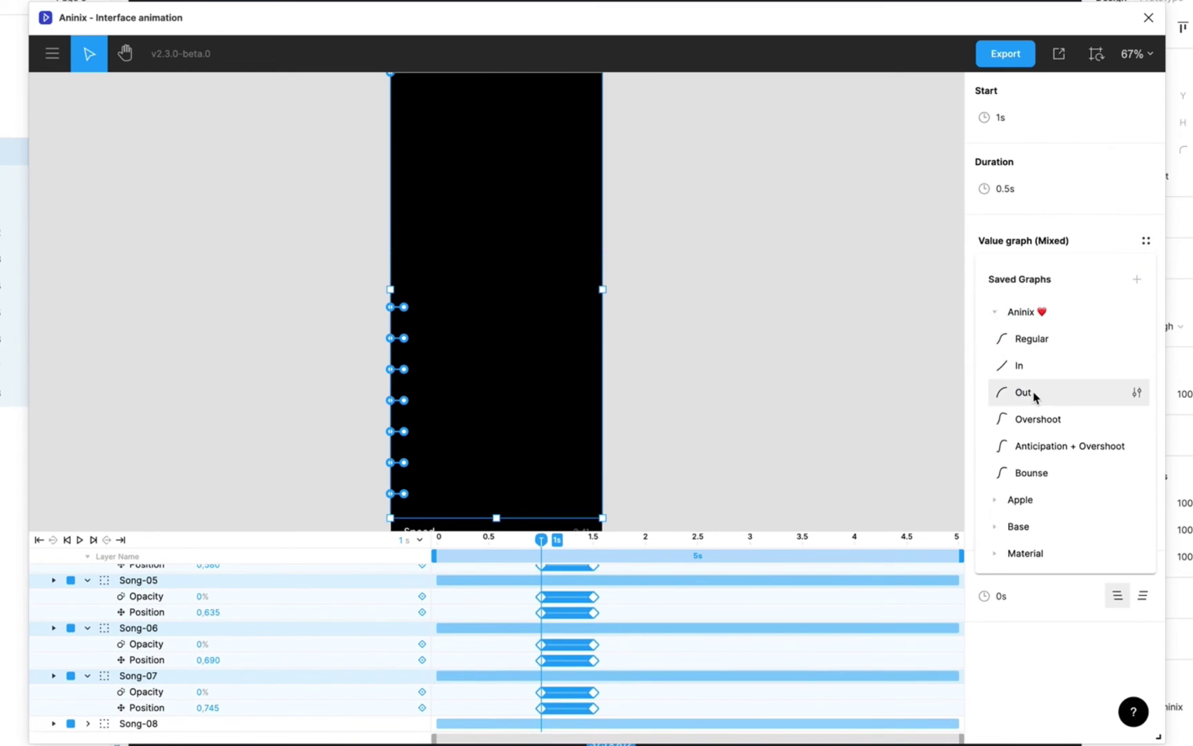
{"action": "left_click", "coordinate": [1035, 395]}
{"action": "scroll", "coordinate": [647, 626], "scroll_direction": "up", "scroll_amount": 1}
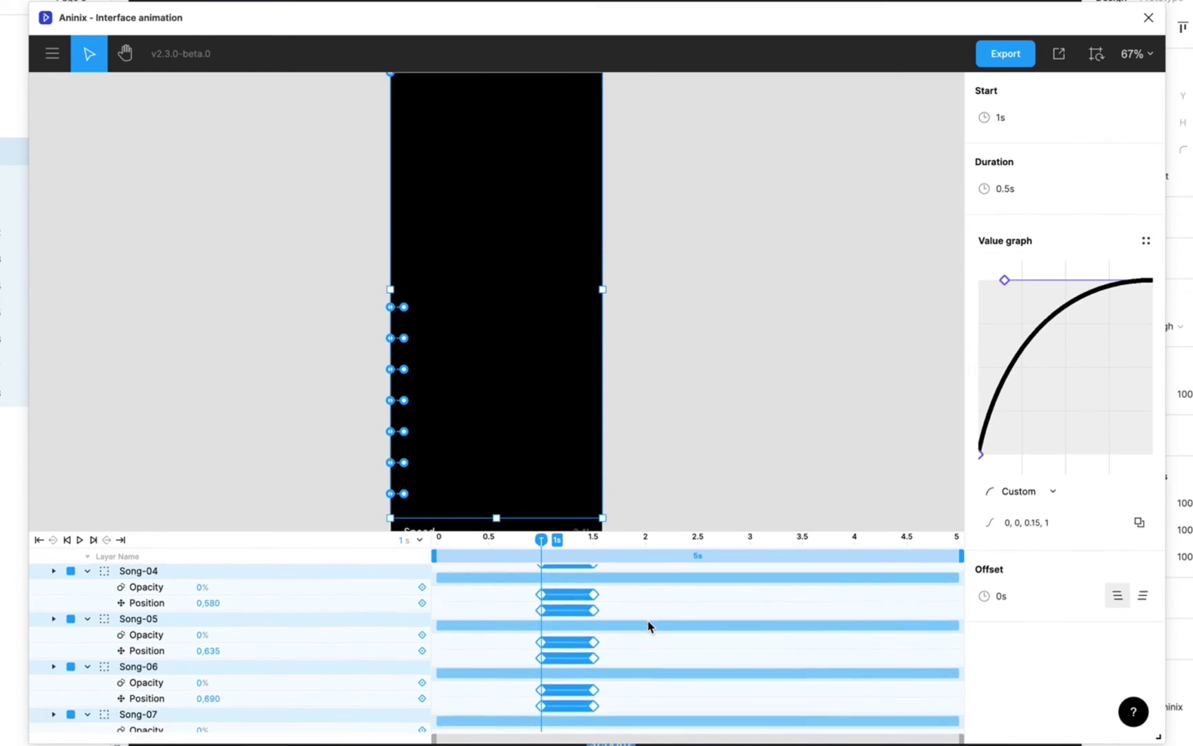
{"action": "scroll", "coordinate": [648, 627], "scroll_direction": "up", "scroll_amount": 4}
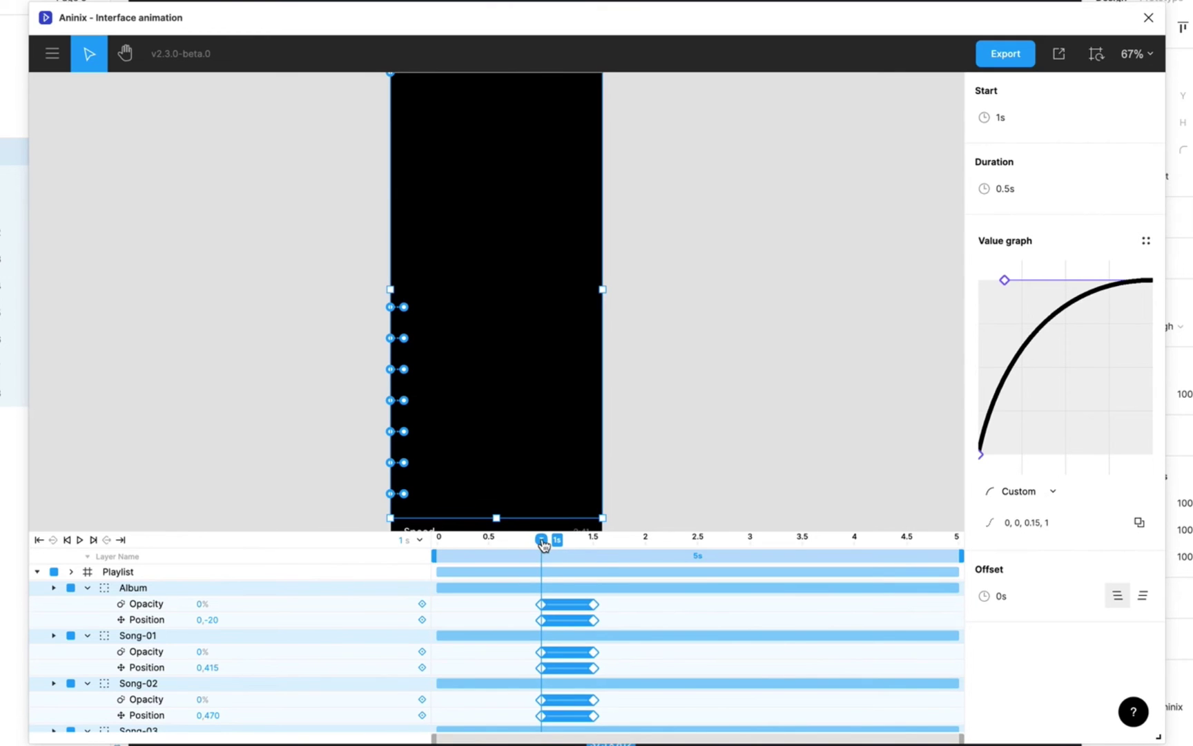
Step: Set a 0.03 s offset between the selected transitions and scrub to about 0.48 s to check the stagger
{"action": "left_click_drag", "start_coordinate": [543, 546], "coordinate": [586, 550]}
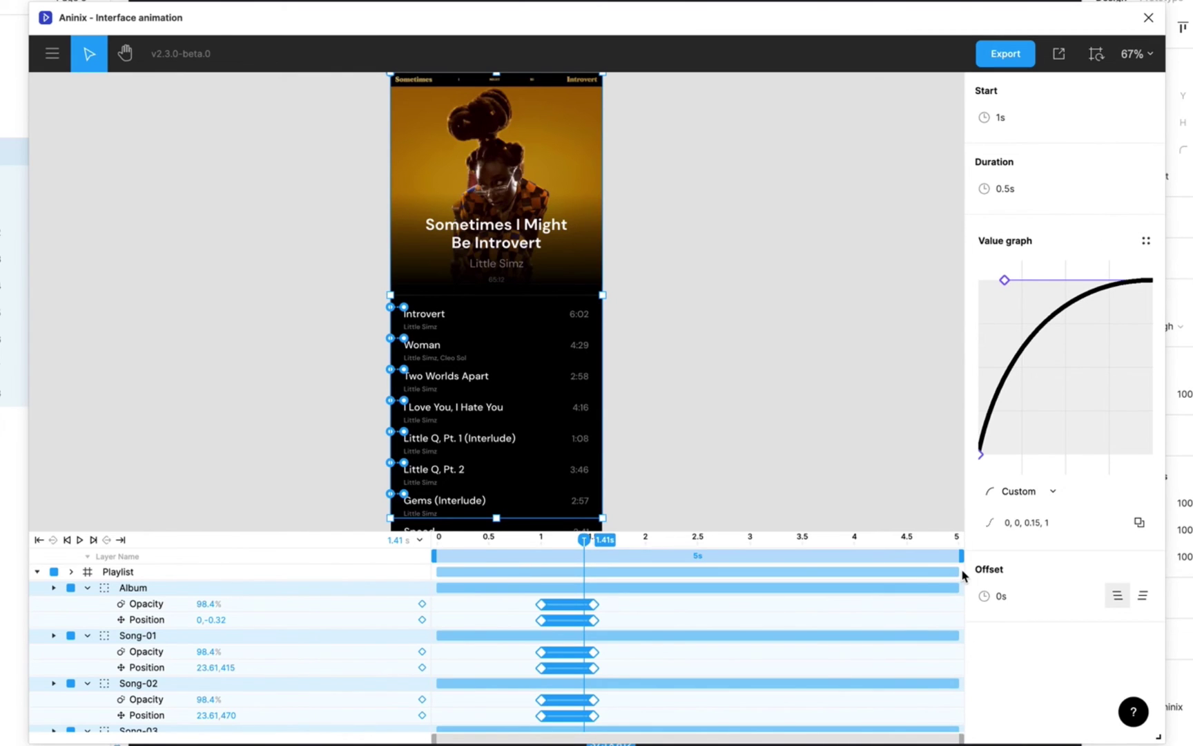
{"action": "left_click", "coordinate": [1000, 597]}
{"action": "type", "text": "0.03"}
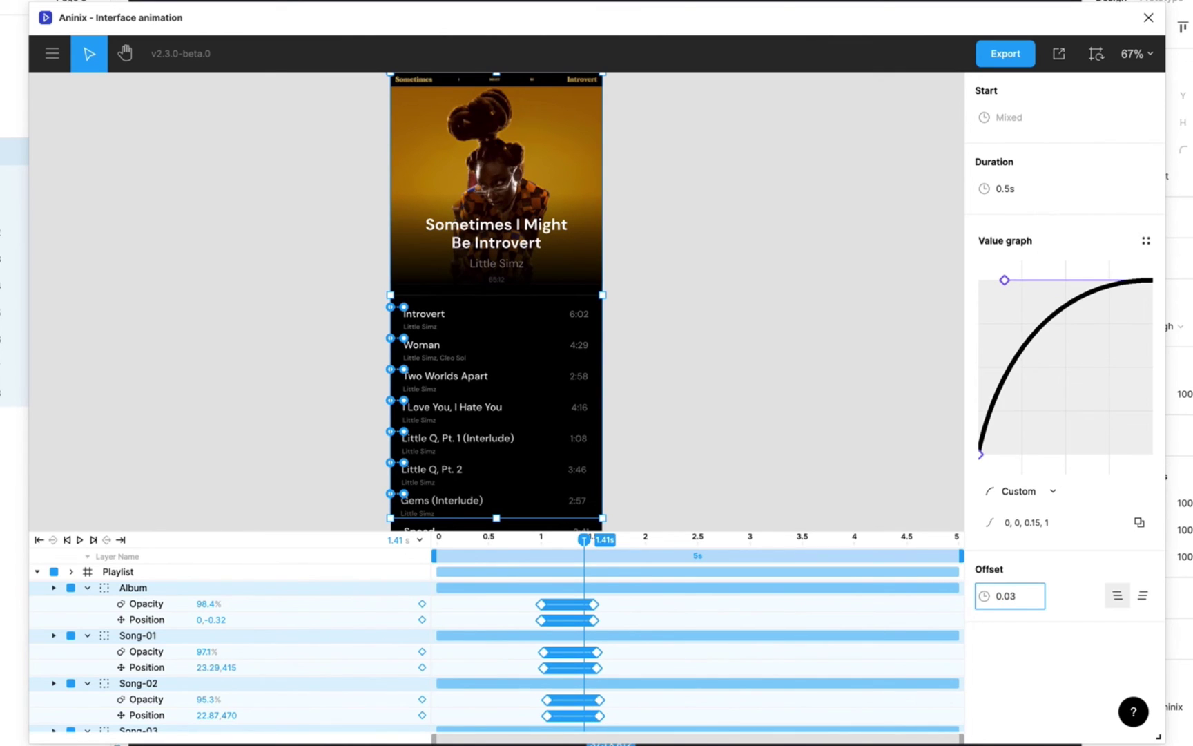
{"action": "key", "text": "Return"}
{"action": "left_click", "coordinate": [488, 547]}
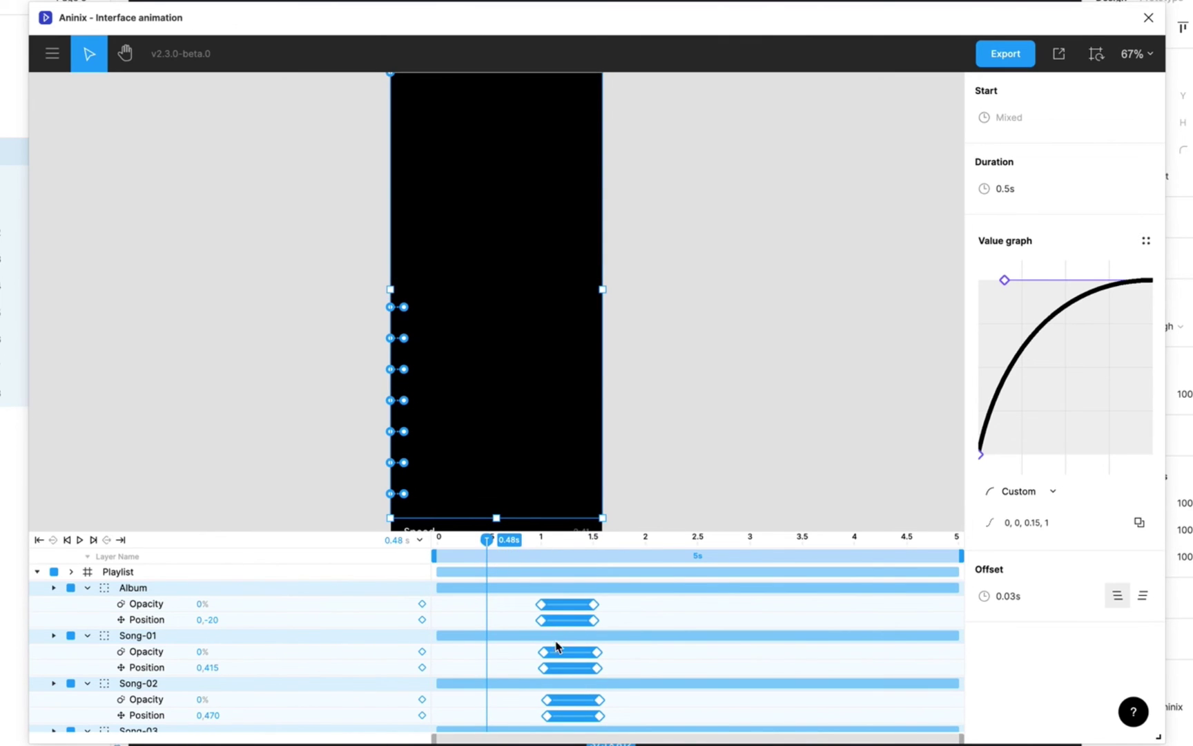
{"action": "scroll", "coordinate": [632, 654], "scroll_direction": "down", "scroll_amount": 5}
{"action": "scroll", "coordinate": [632, 653], "scroll_direction": "up", "scroll_amount": 5}
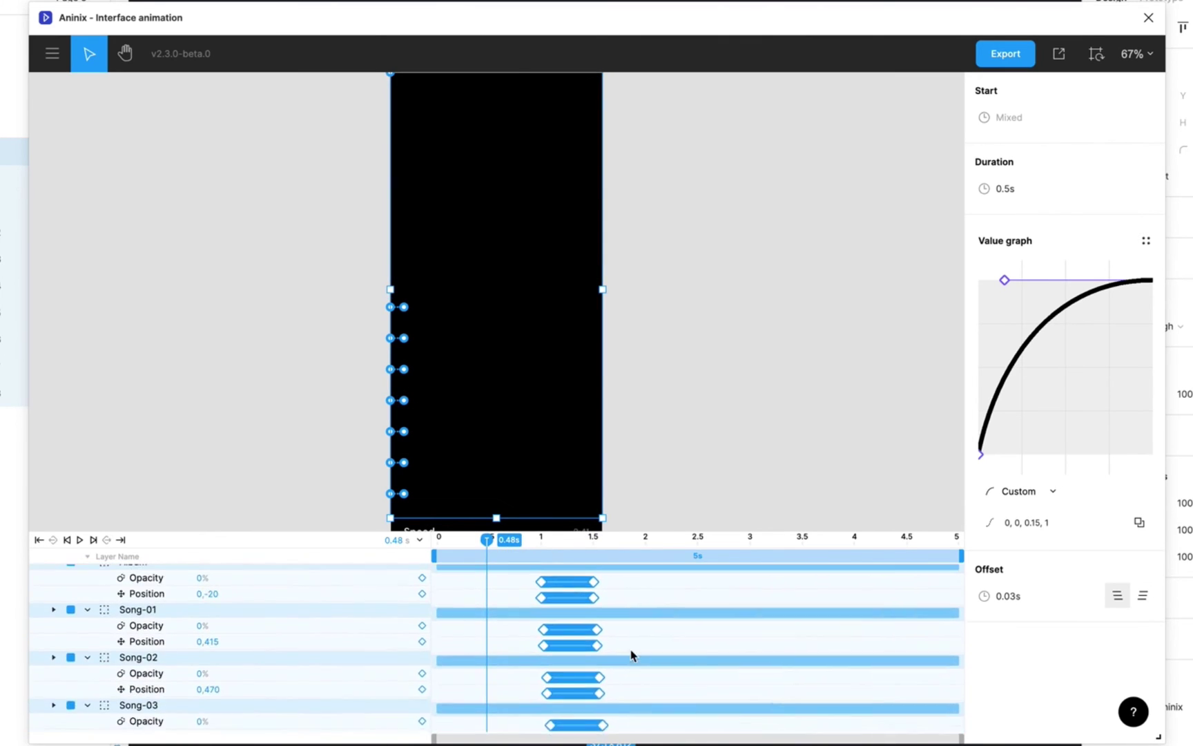
Step: Play the staggered preview and stop it near 1.66 s with all rows at 100% opacity
{"action": "left_click", "coordinate": [80, 540]}
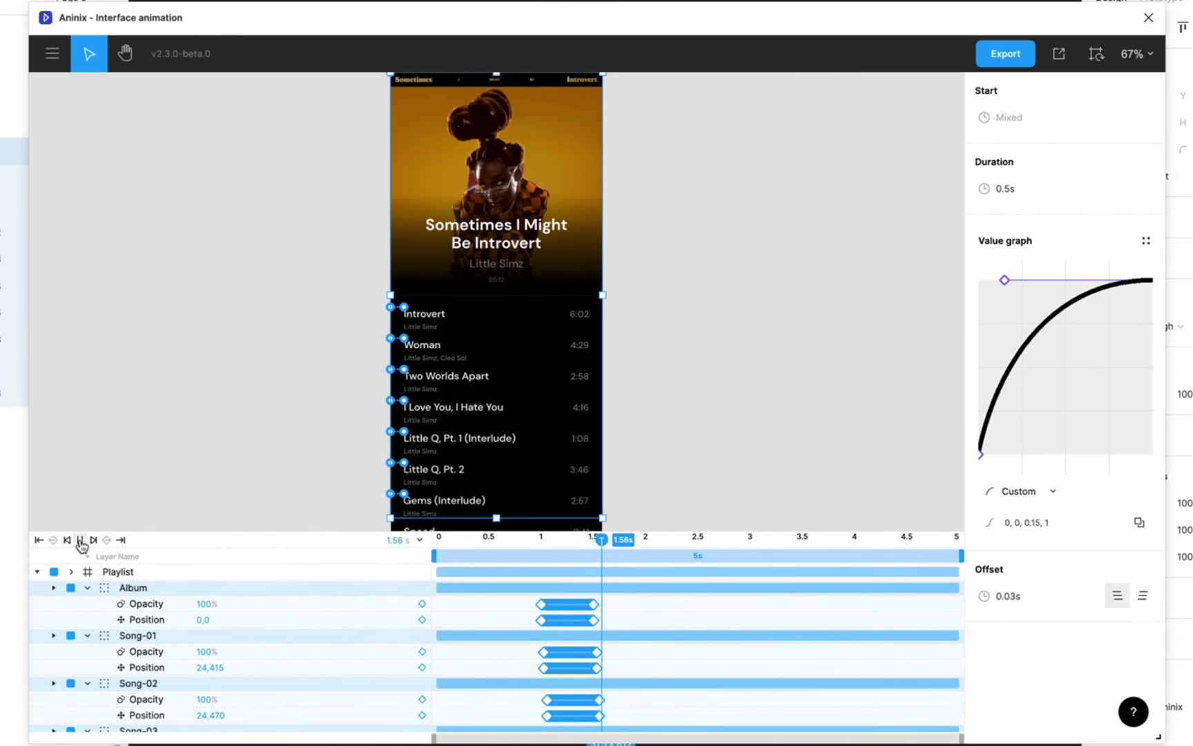
{"action": "left_click", "coordinate": [81, 540]}
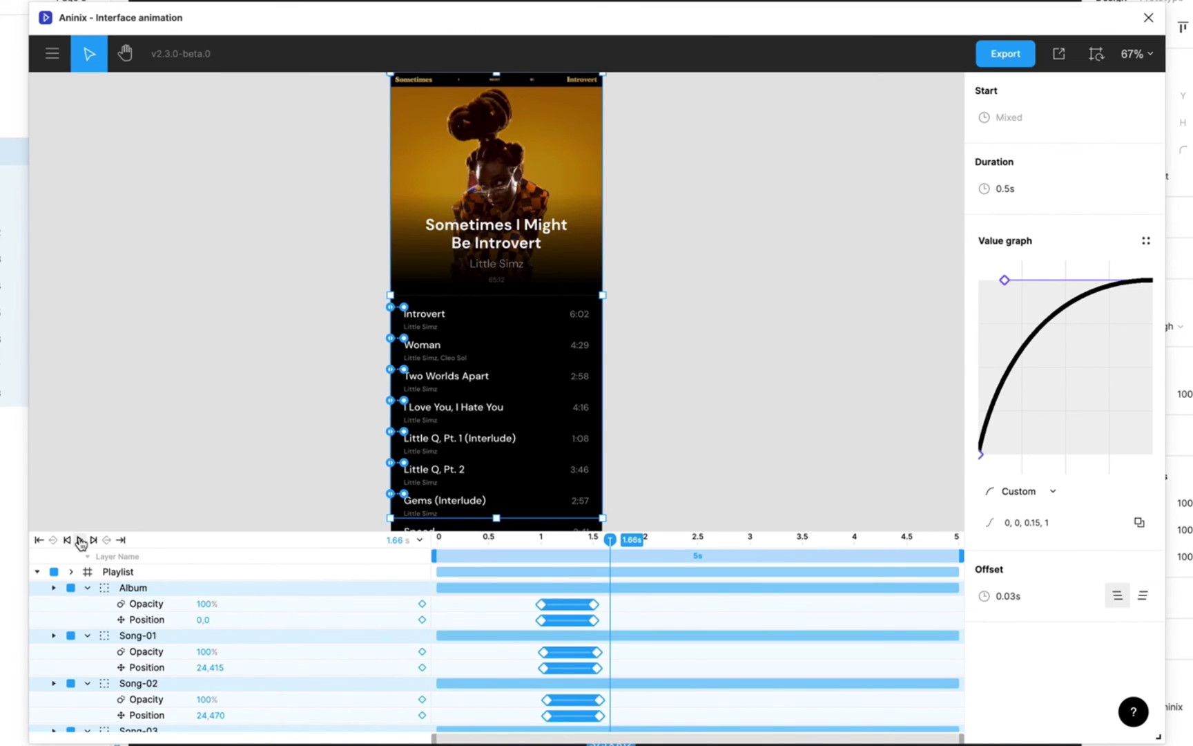
Step: Export the animation at 1x scale in .gif format and save it as Playlist.gif in Downloads
{"action": "left_click", "coordinate": [1024, 62]}
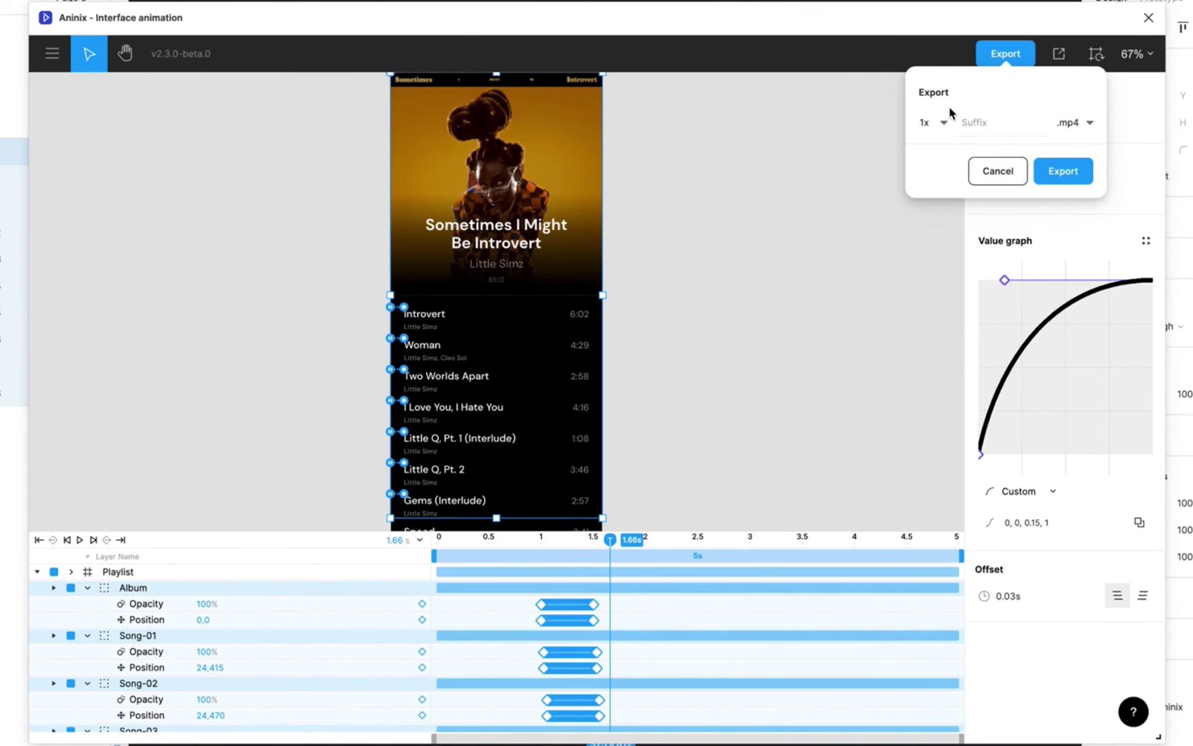
{"action": "left_click", "coordinate": [944, 124]}
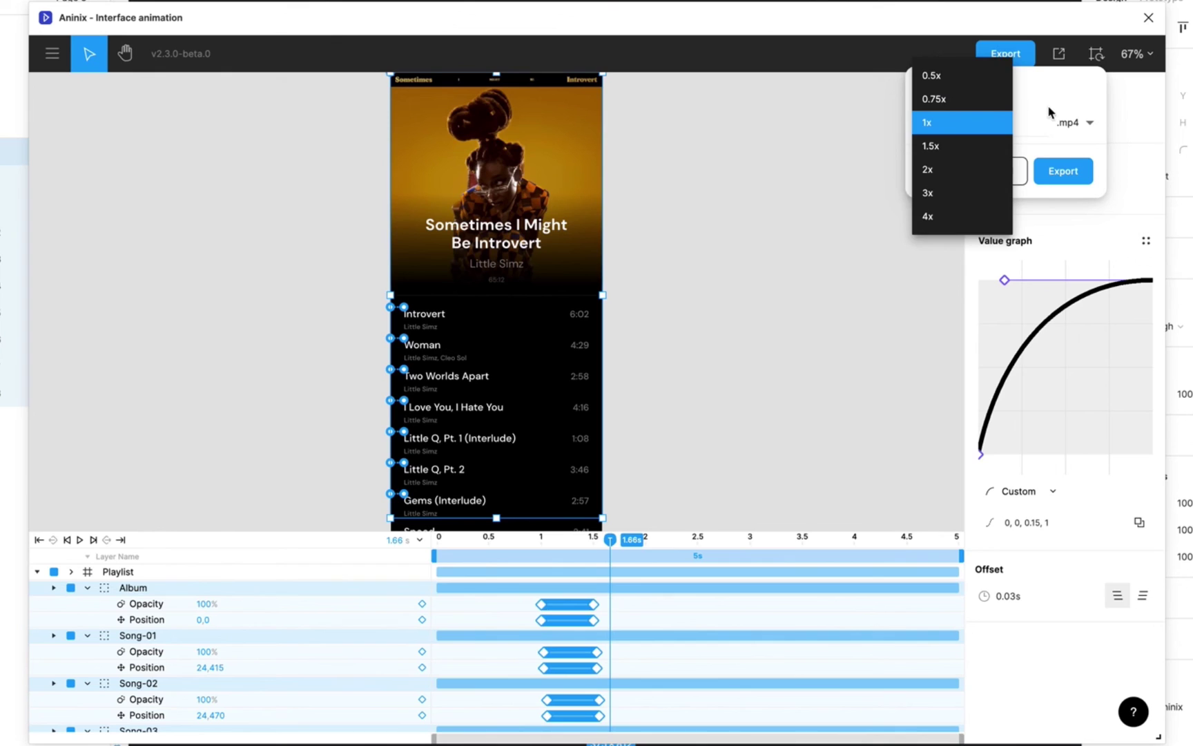
{"action": "left_click", "coordinate": [945, 125]}
{"action": "left_click", "coordinate": [1091, 125]}
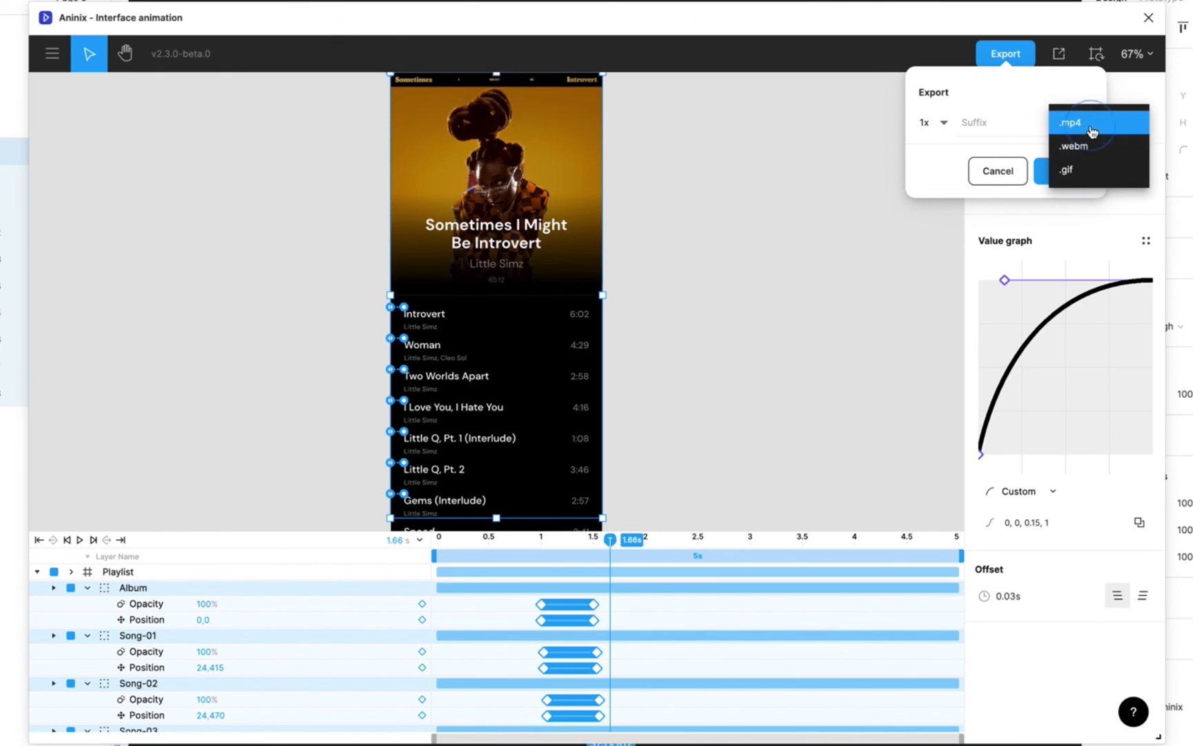
{"action": "left_click", "coordinate": [1070, 174]}
{"action": "left_click", "coordinate": [1063, 178]}
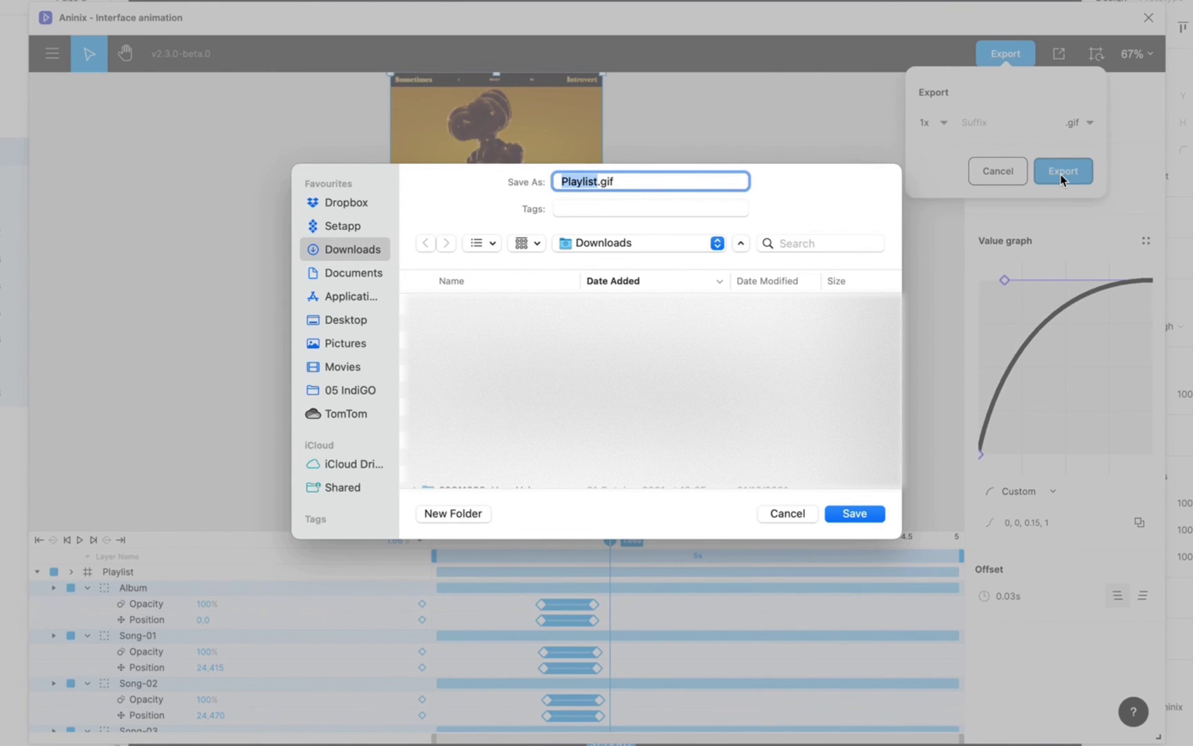
{"action": "left_click", "coordinate": [865, 519]}
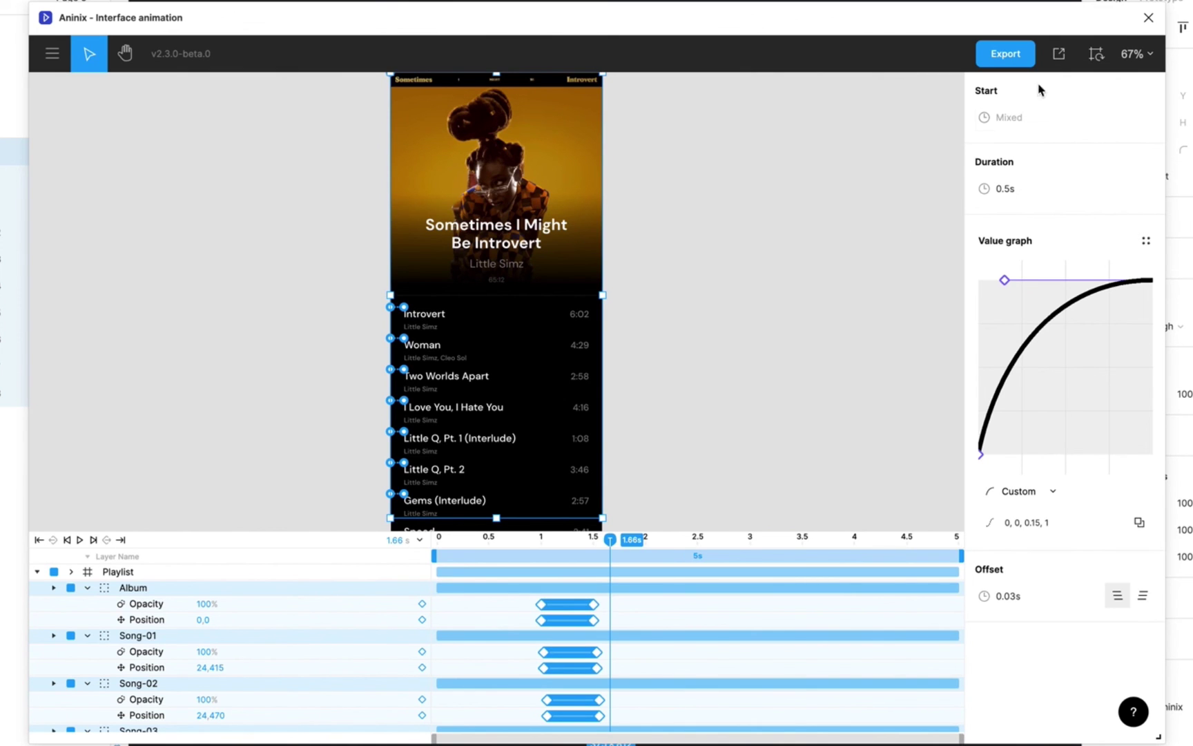
Step: Copy the Playlist animation's shareable view link from the Share Animation dialog
{"action": "left_click", "coordinate": [1060, 56]}
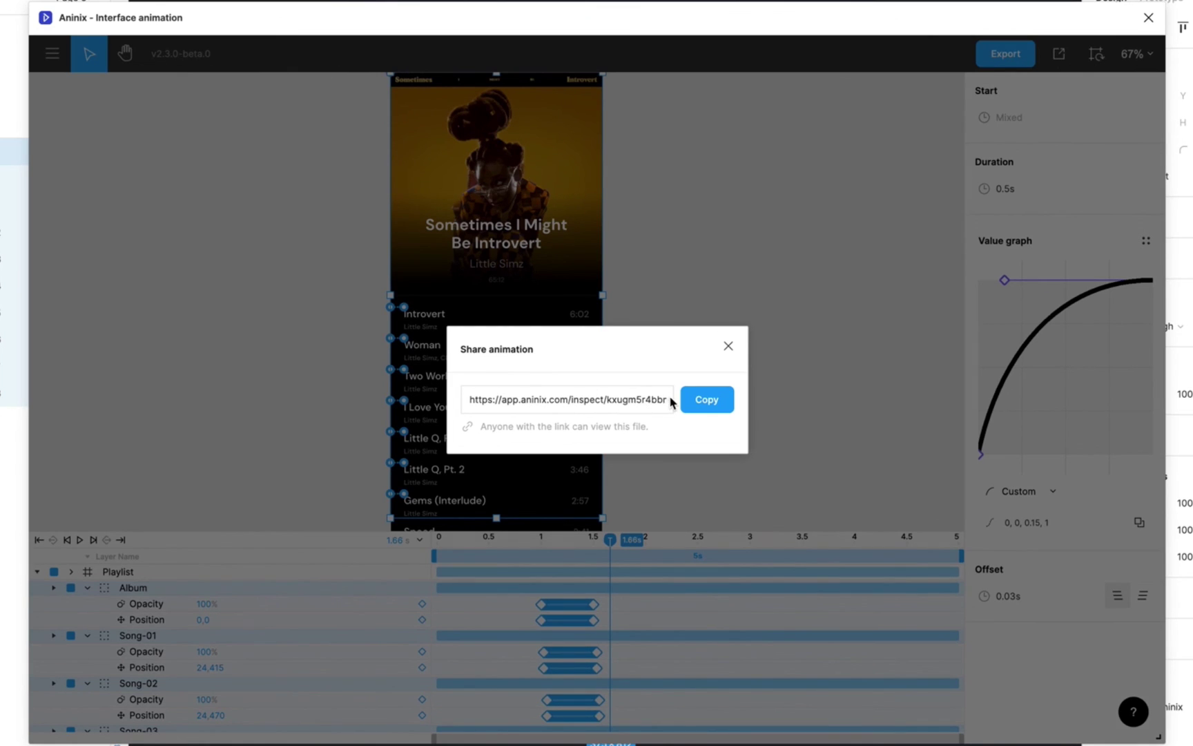
{"action": "left_click", "coordinate": [695, 403]}
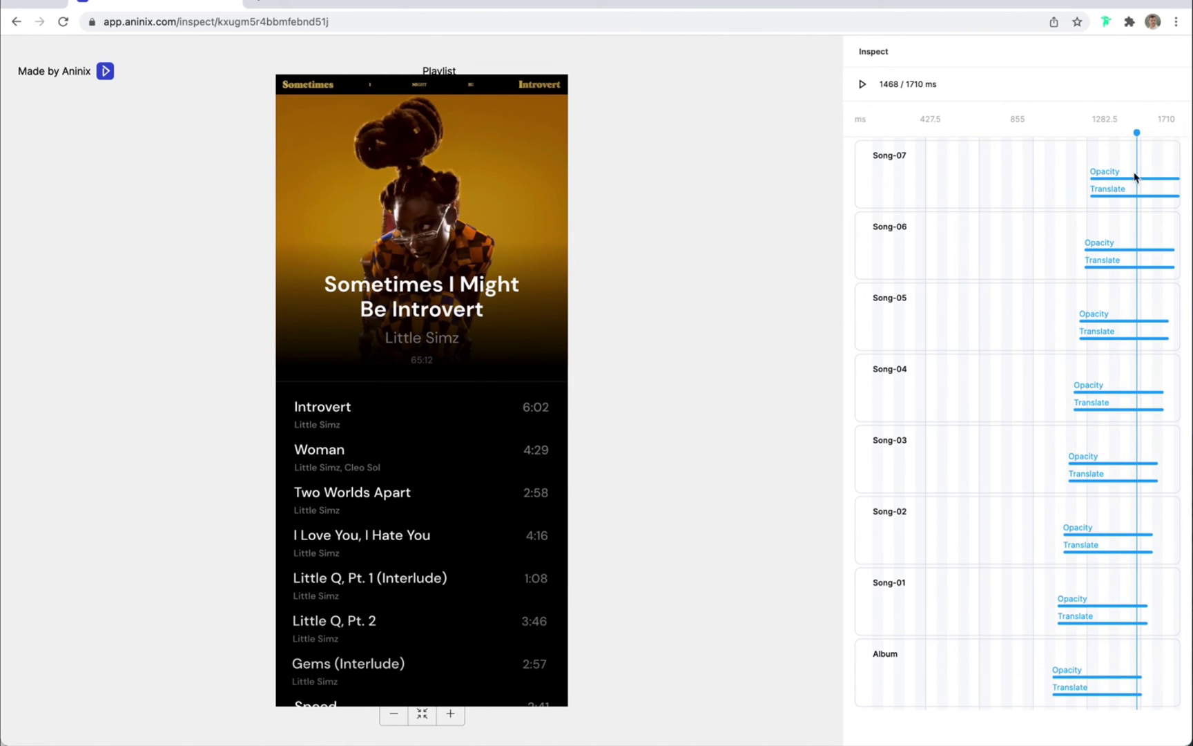
Step: Show Song-07 Opacity timing: 1210 ms delay, 500 ms duration, cubic-bezier 0, 0, 0.15, 1
{"action": "left_click", "coordinate": [1109, 175]}
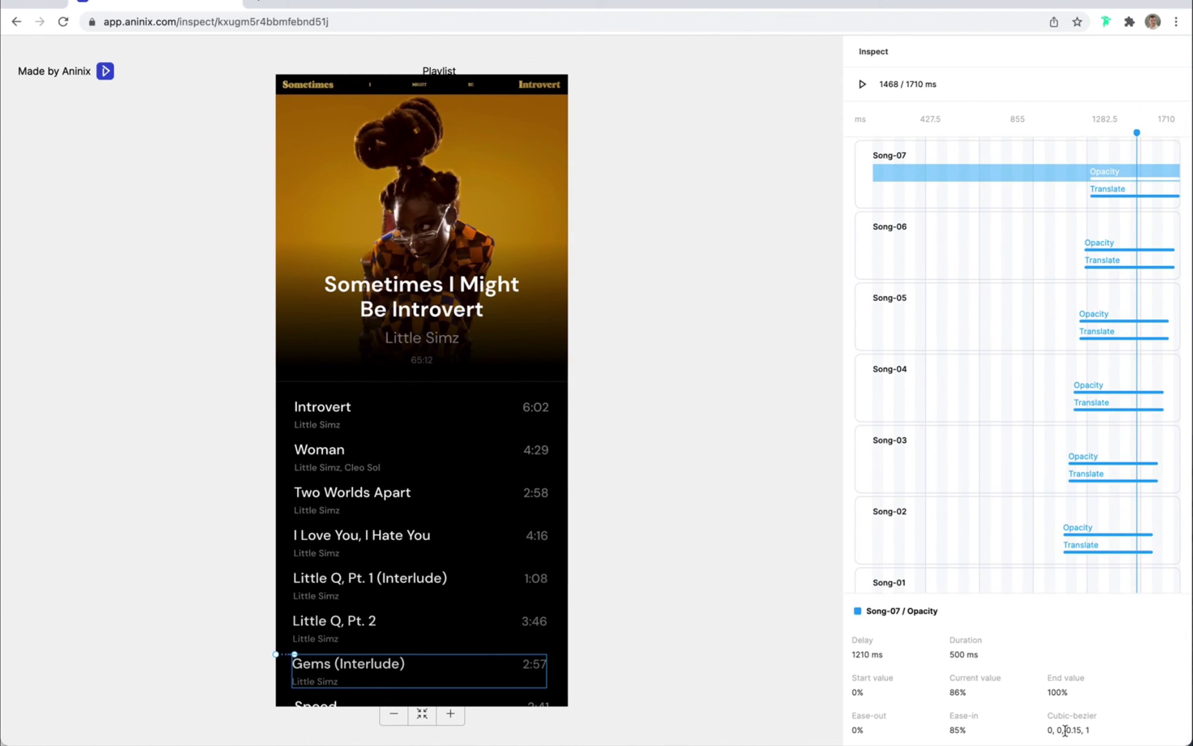